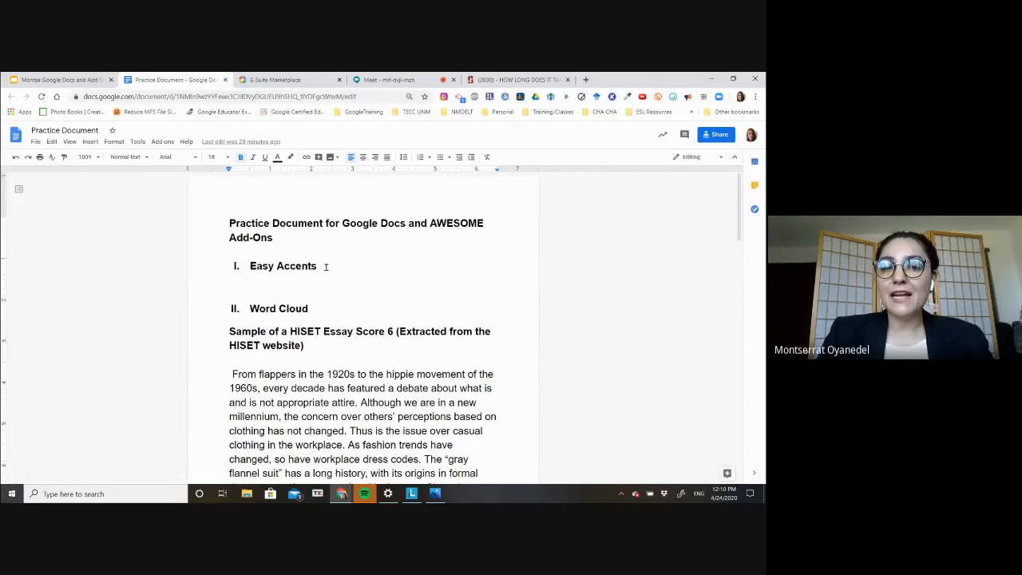
# Step: Open the G Suite Marketplace from the practice document to get more add-ons
pyautogui.click(325, 266)
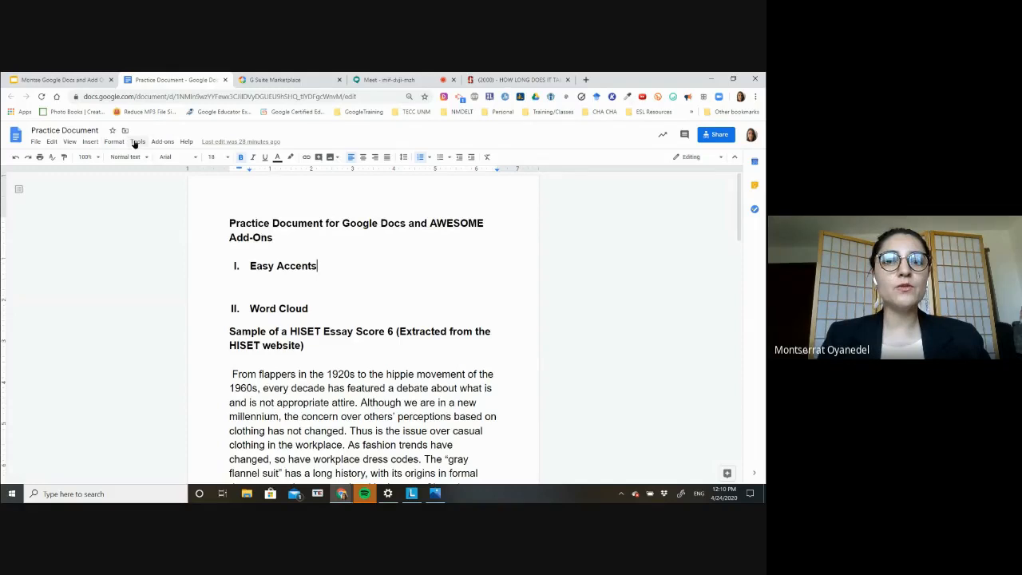
pyautogui.click(157, 142)
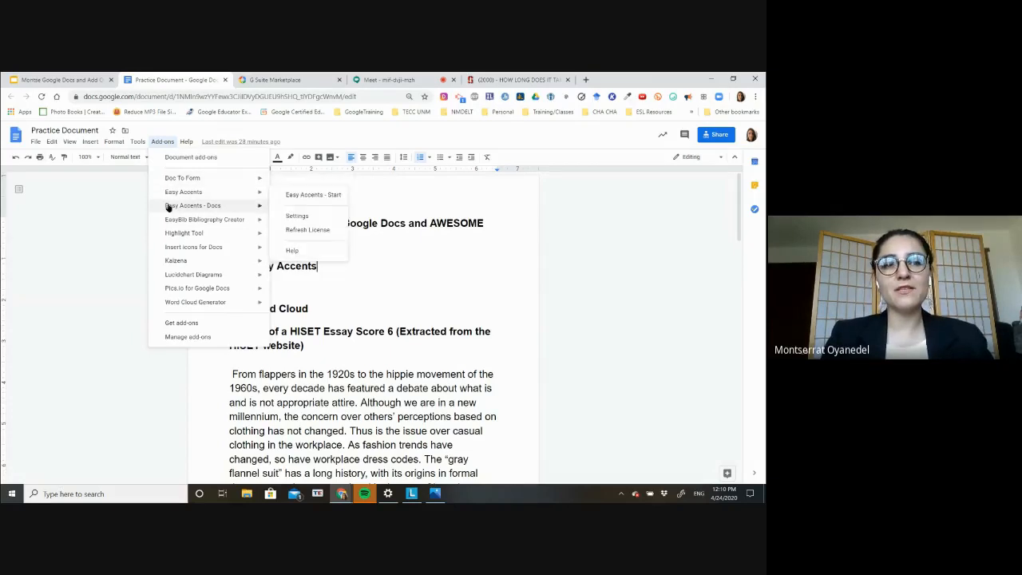
pyautogui.moveTo(170, 219)
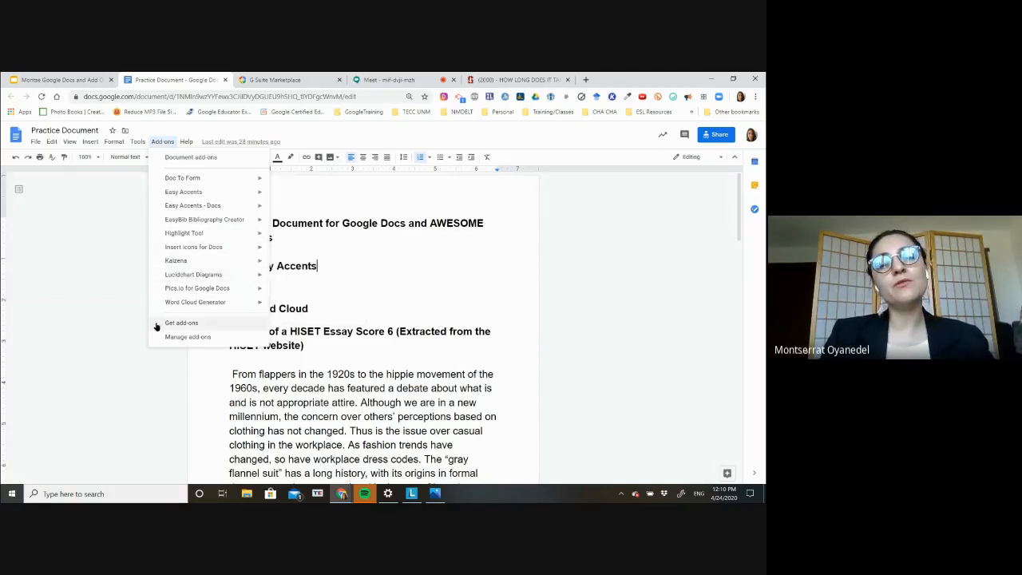
pyautogui.click(181, 323)
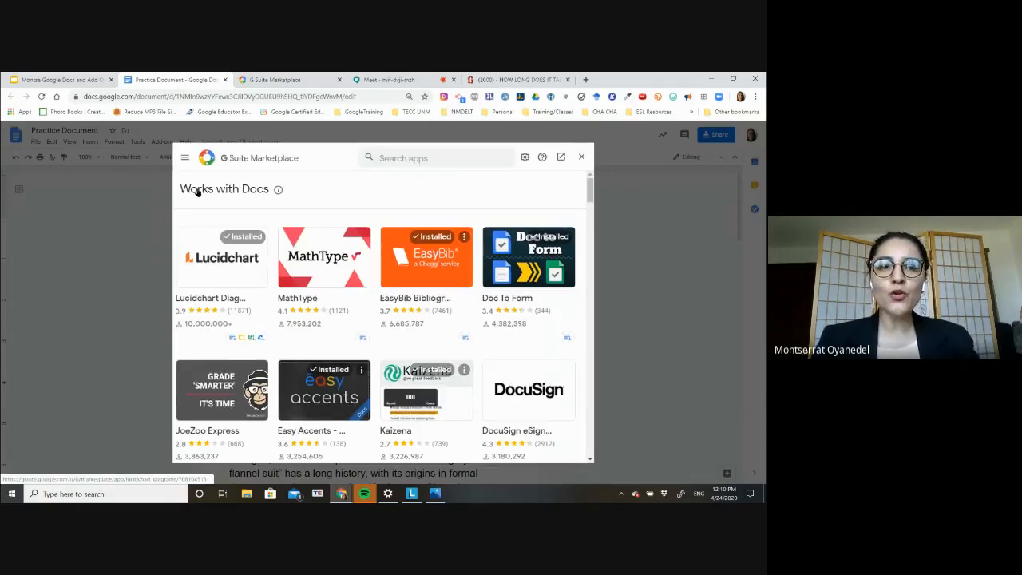
# Step: Browse the marketplace add-ons that work with Docs, examining their ratings, install status and compatible-app icons
pyautogui.moveTo(279, 190)
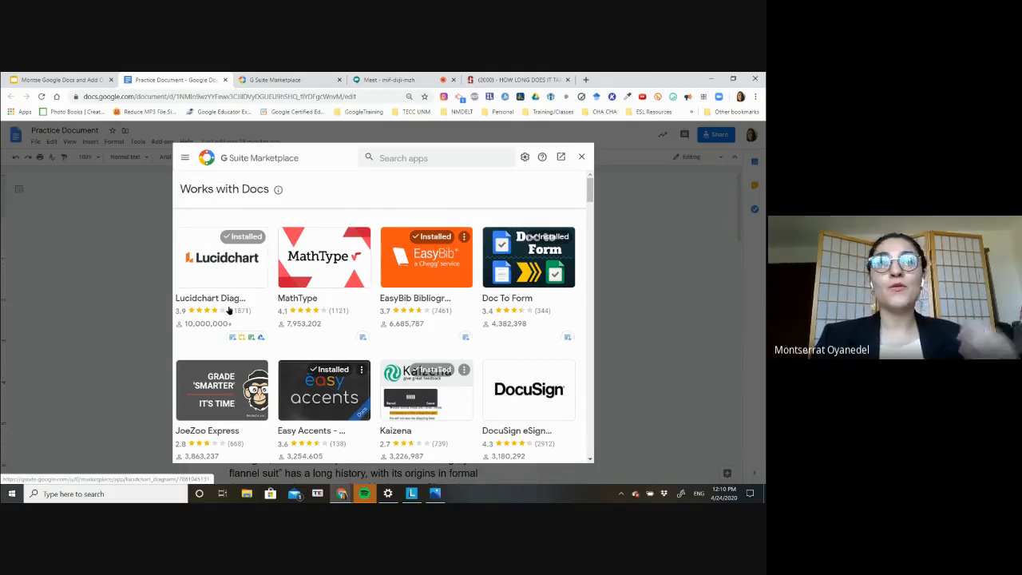
pyautogui.moveTo(250, 338)
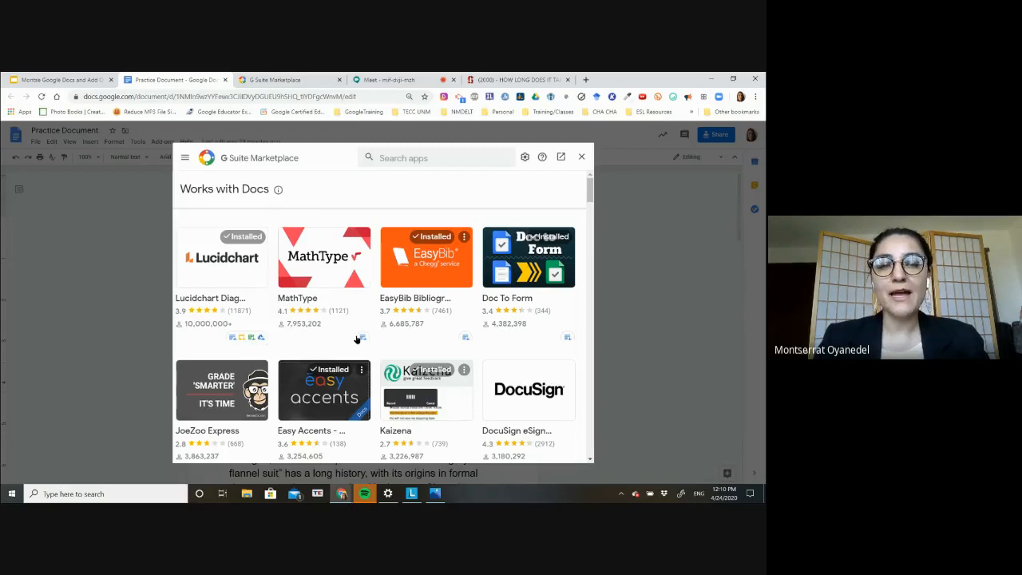
pyautogui.moveTo(364, 339)
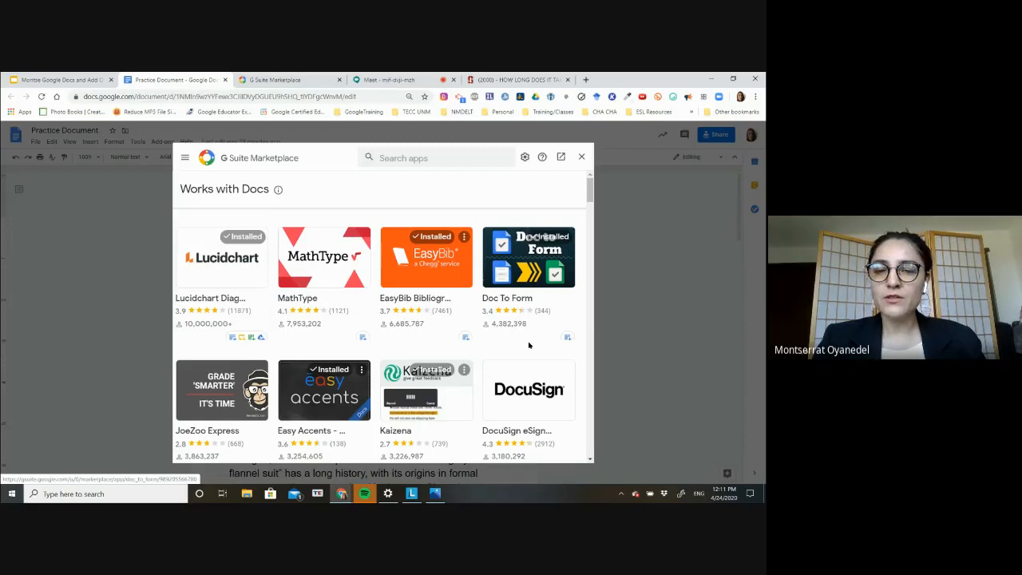
pyautogui.scroll(-3, 527, 344)
pyautogui.scroll(-5, 527, 344)
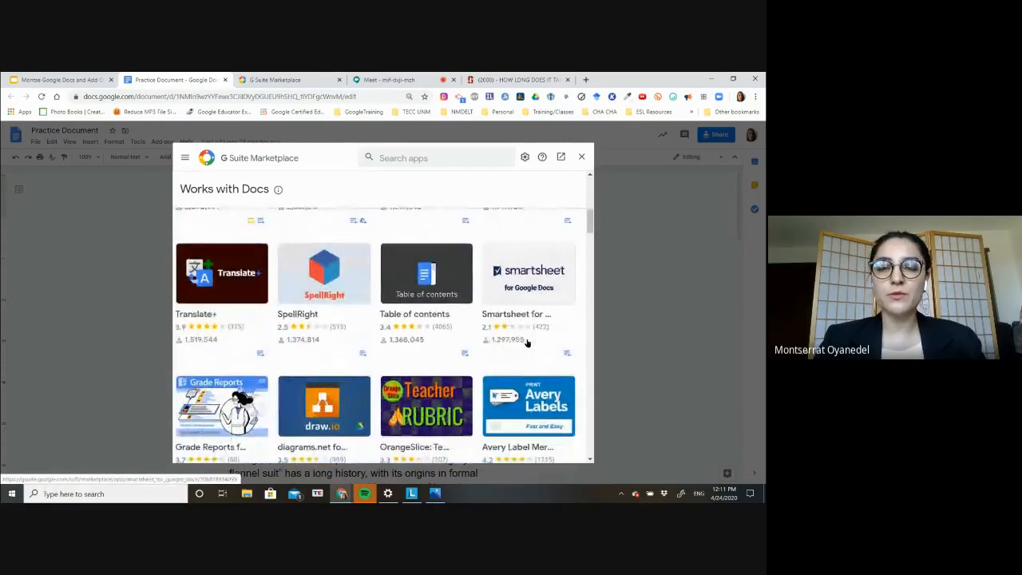
pyautogui.scroll(2, 527, 344)
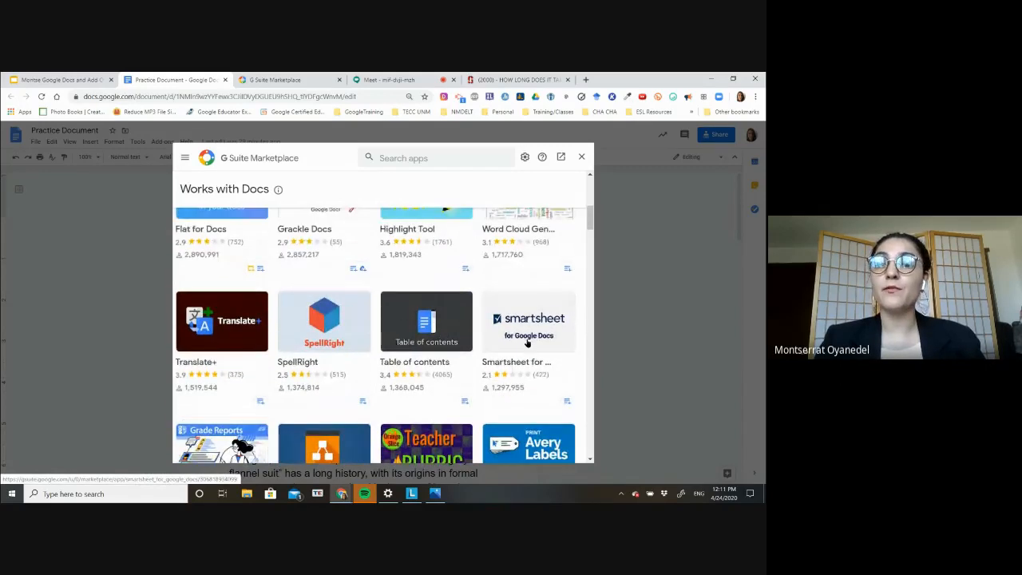
pyautogui.scroll(3, 527, 344)
pyautogui.scroll(2, 527, 344)
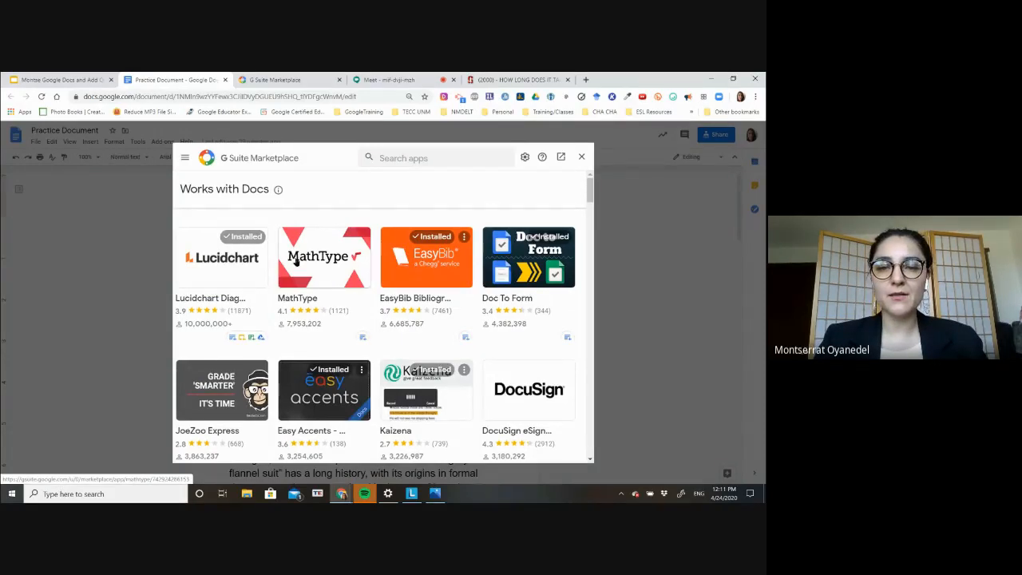
# Step: Install the MathType add-on with the organization's Google account, allow its requested access, and close the marketplace
pyautogui.click(346, 292)
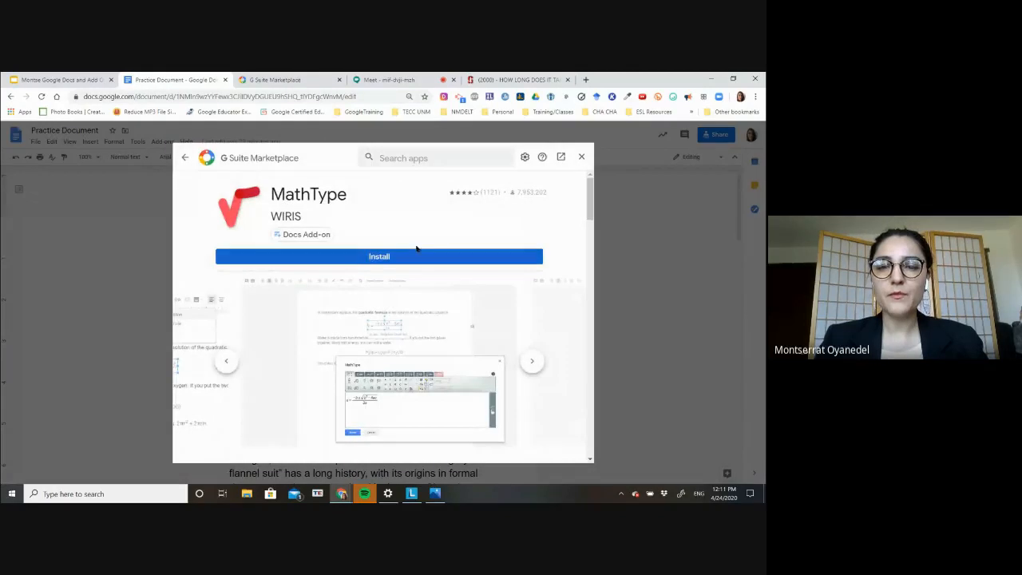
pyautogui.click(409, 255)
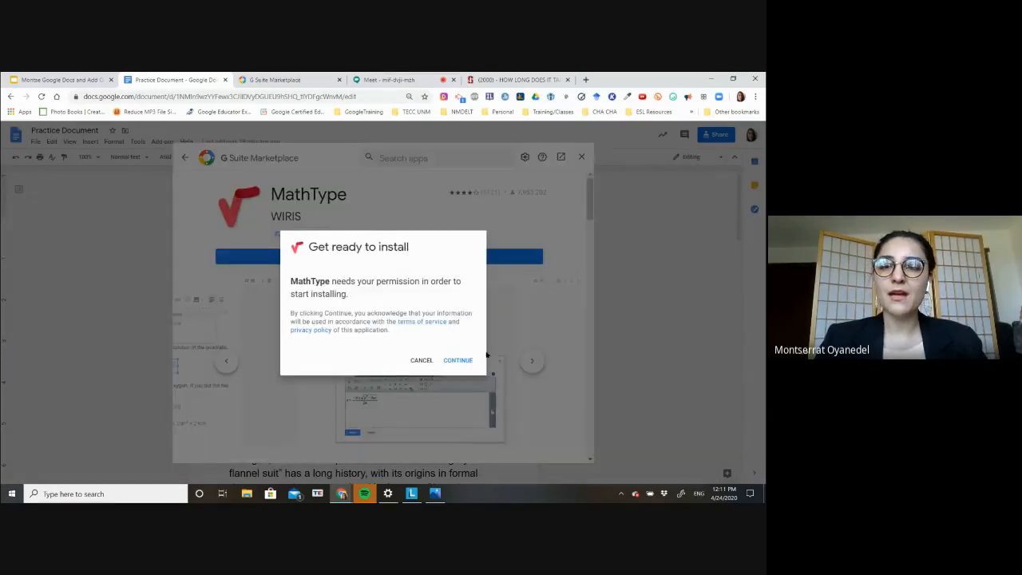
pyautogui.click(465, 360)
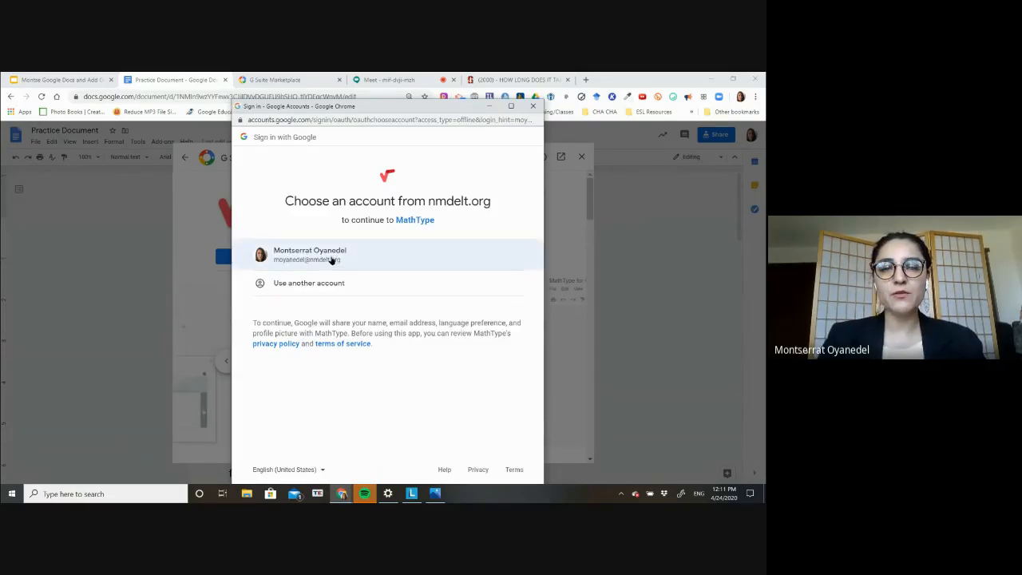
pyautogui.click(331, 259)
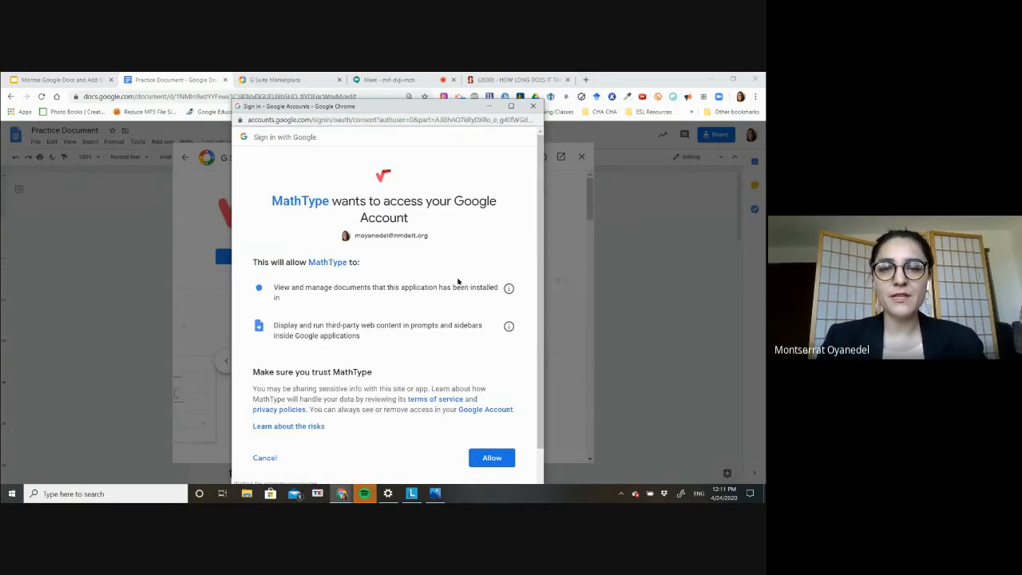
pyautogui.click(485, 457)
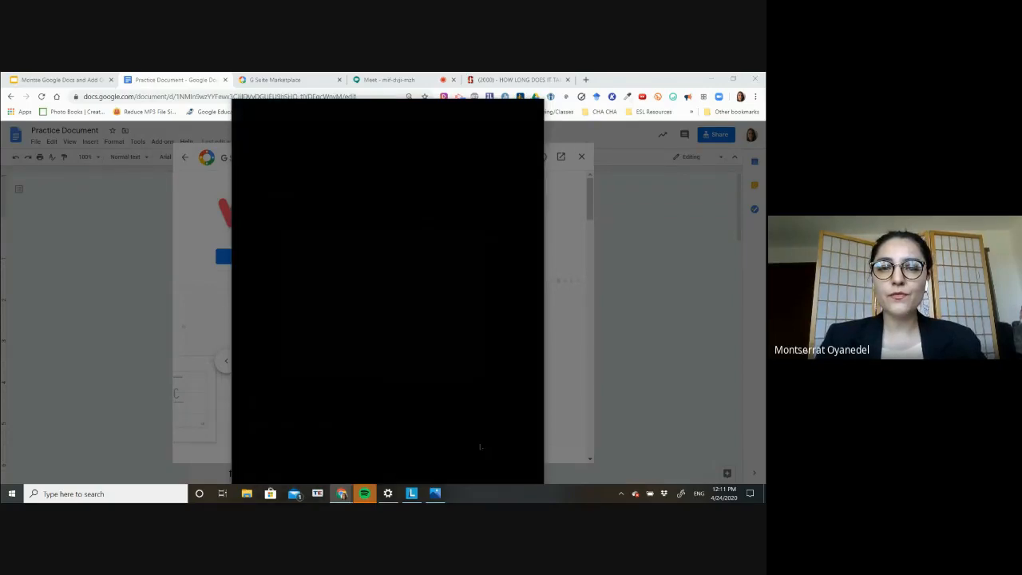
pyautogui.click(457, 360)
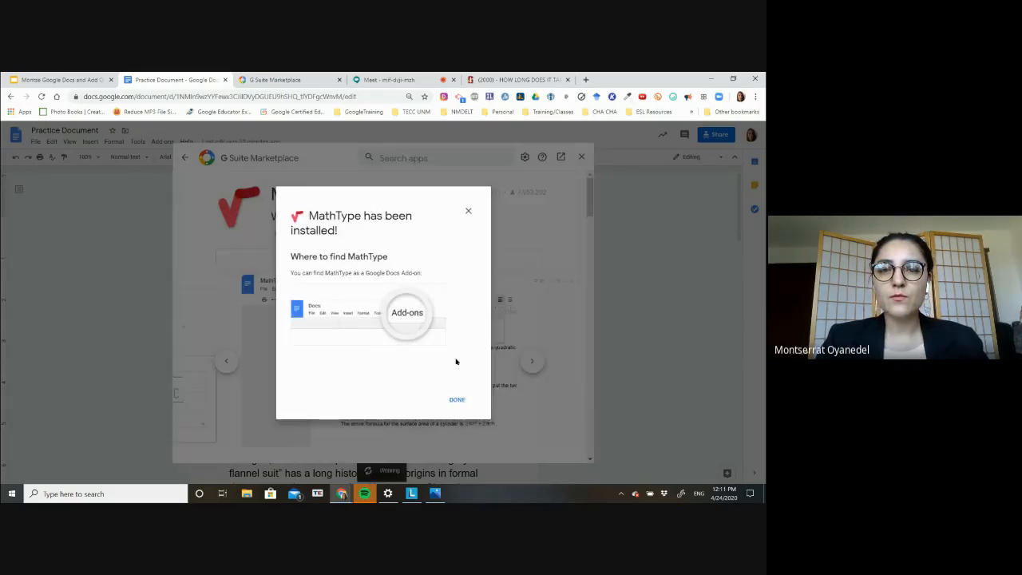
pyautogui.click(456, 399)
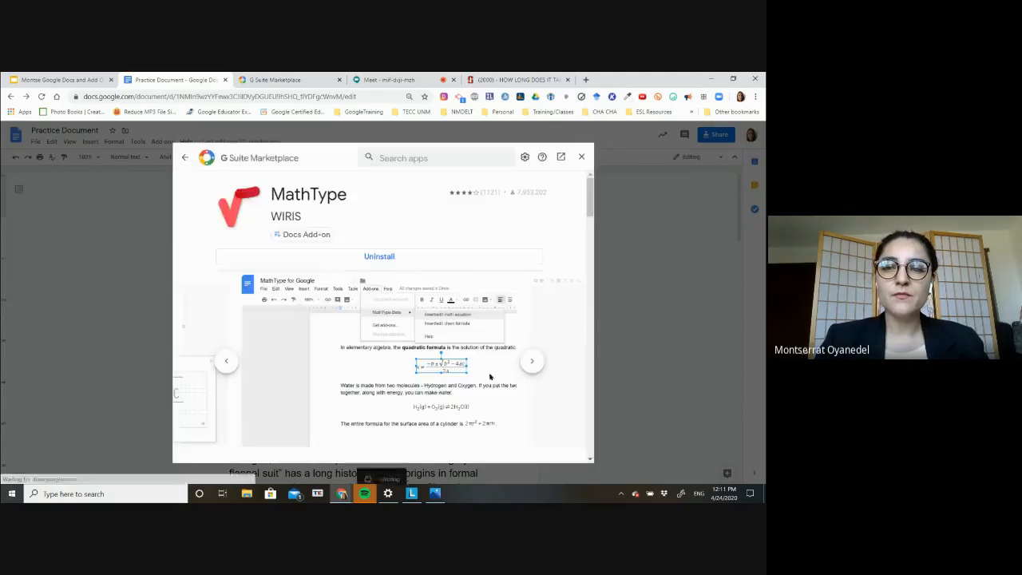
pyautogui.click(583, 157)
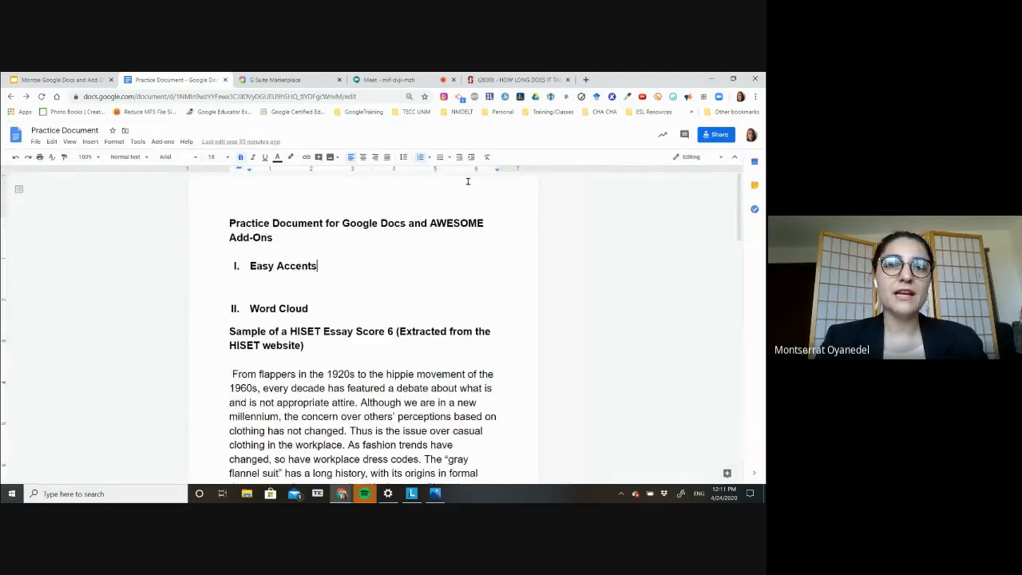
# Step: Reload the practice document and check which commands the MathType add-on offers
pyautogui.click(41, 97)
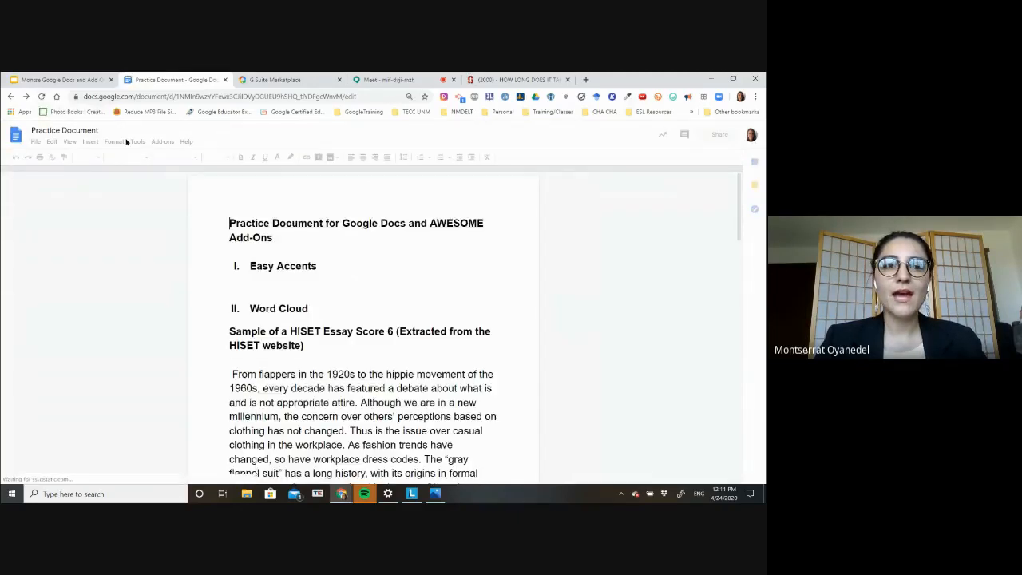
pyautogui.click(163, 142)
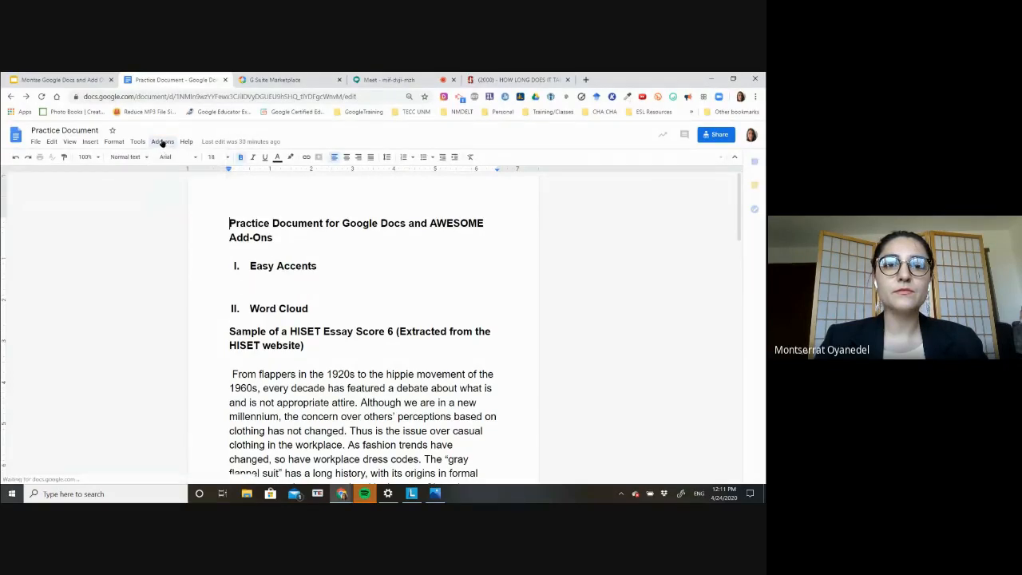
pyautogui.click(162, 141)
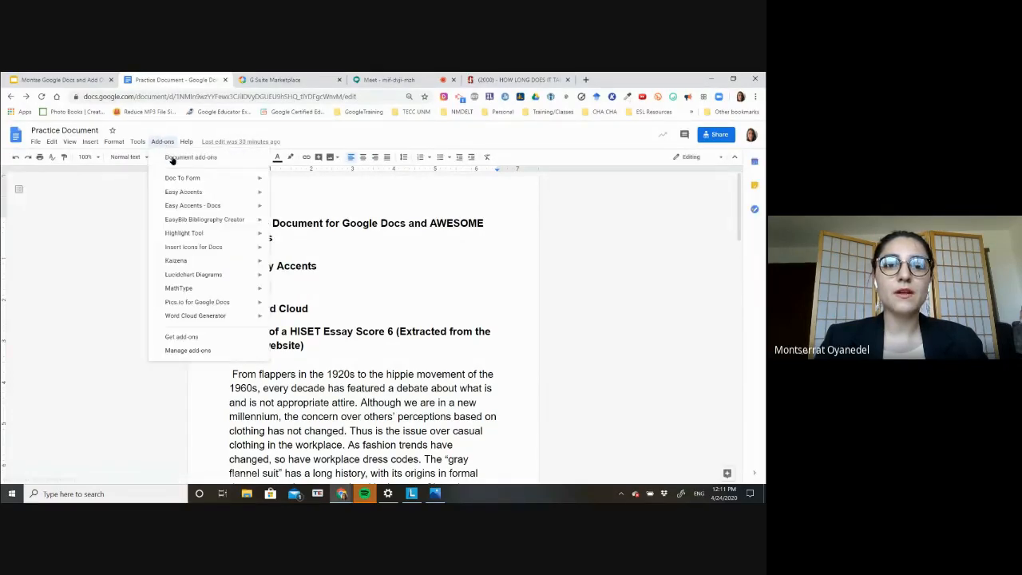
pyautogui.moveTo(185, 290)
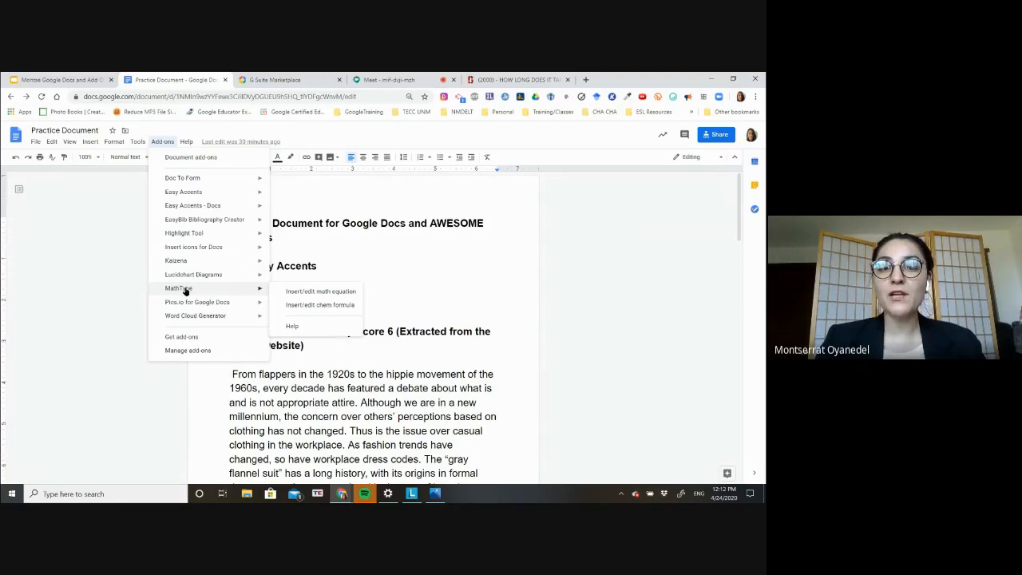
pyautogui.click(350, 251)
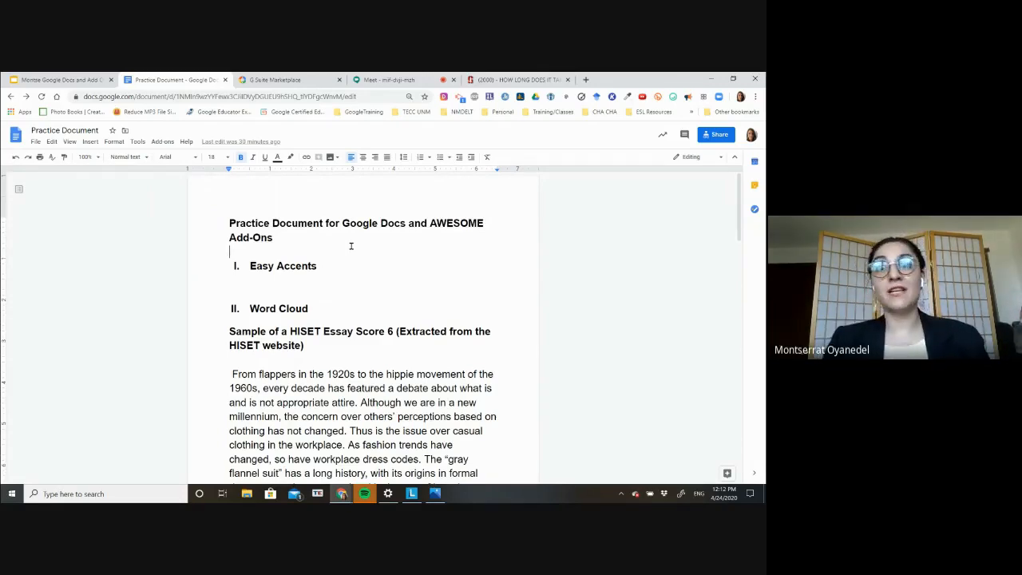
# Step: Open the add-on management view and examine the apps installed by the admin, including the options for Doc To Form
pyautogui.click(163, 141)
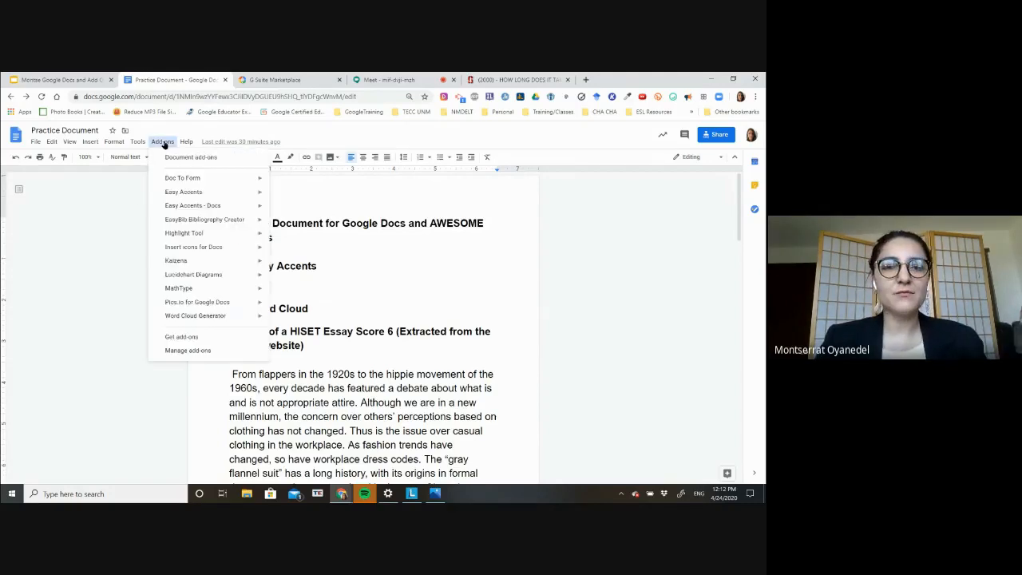
pyautogui.click(180, 349)
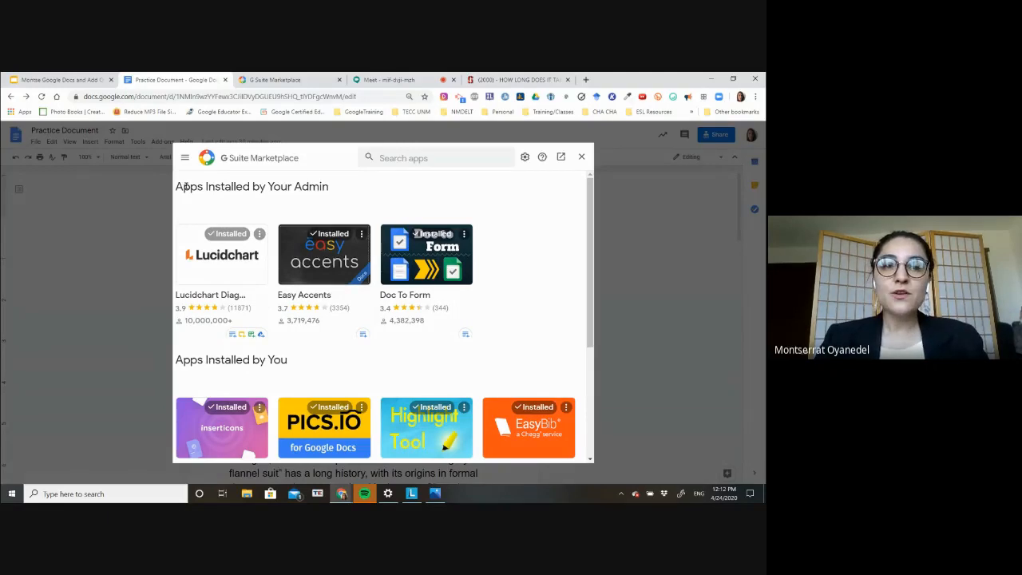
pyautogui.moveTo(313, 187); pyautogui.dragTo(182, 186)
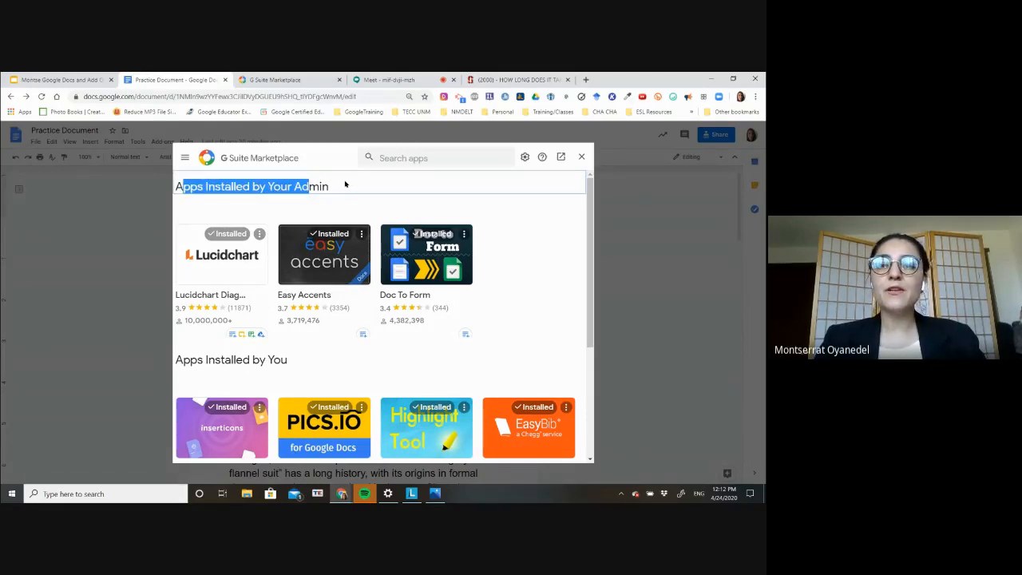
pyautogui.click(327, 198)
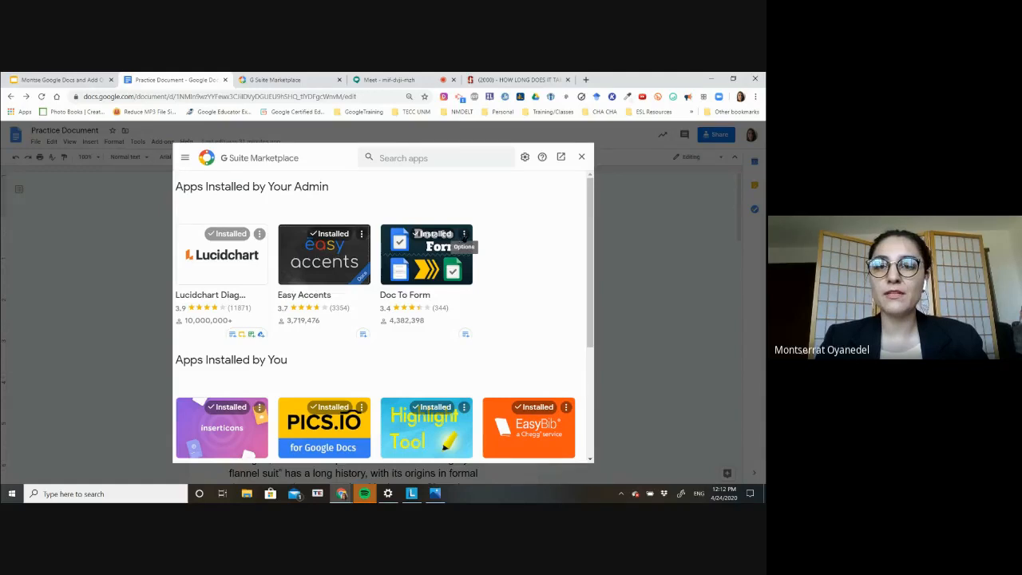
pyautogui.click(464, 234)
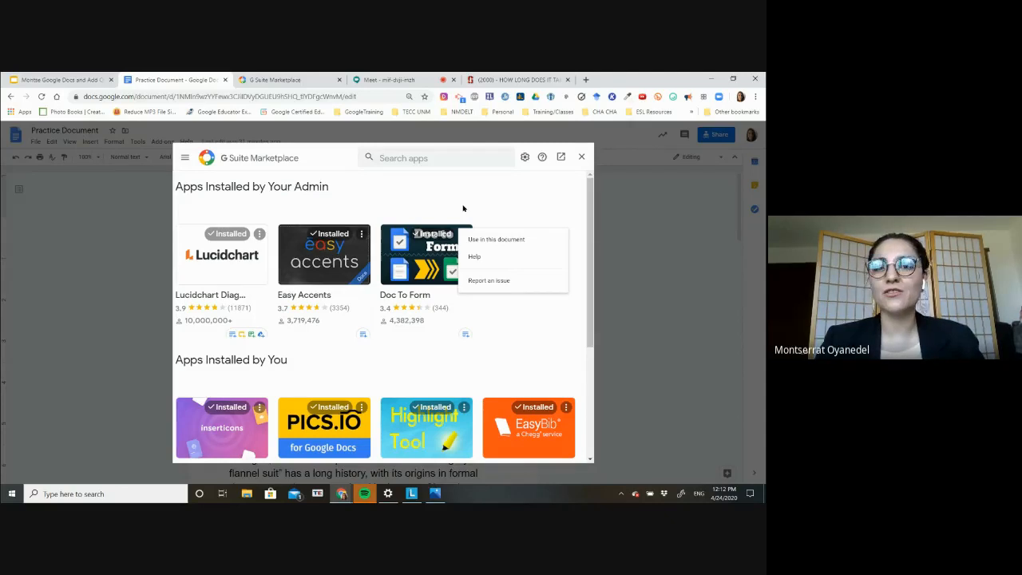
pyautogui.click(463, 208)
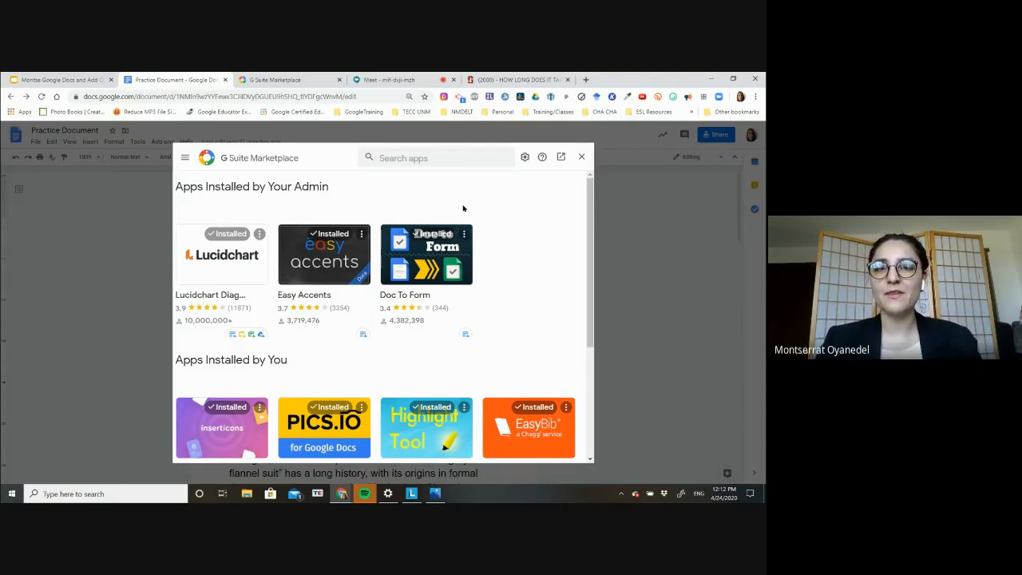
pyautogui.moveTo(352, 197); pyautogui.dragTo(228, 180)
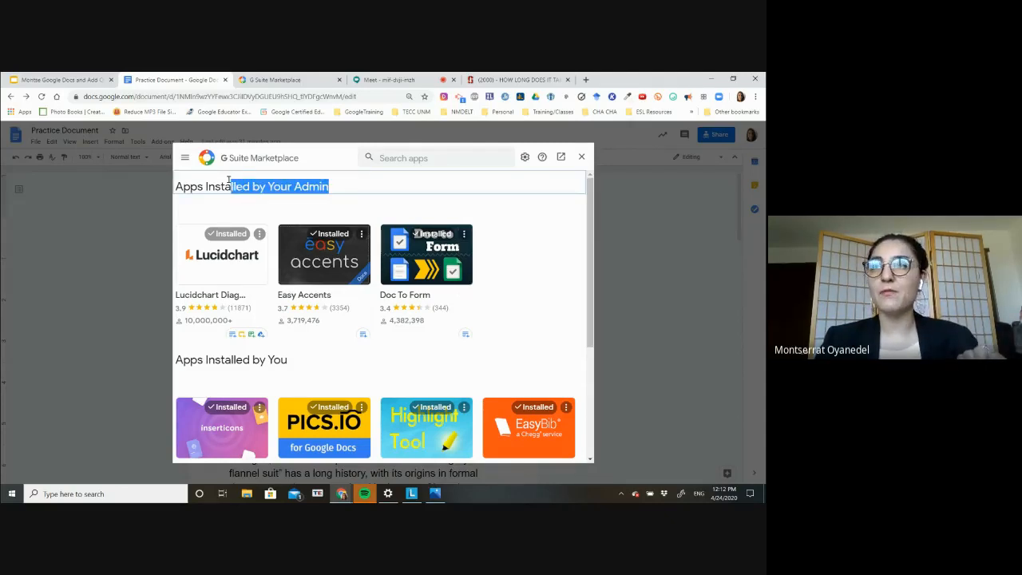
pyautogui.click(293, 213)
# Step: Review the add-ons under Apps Installed by You and open the options for Highlight Tool
pyautogui.scroll(-1, 206, 264)
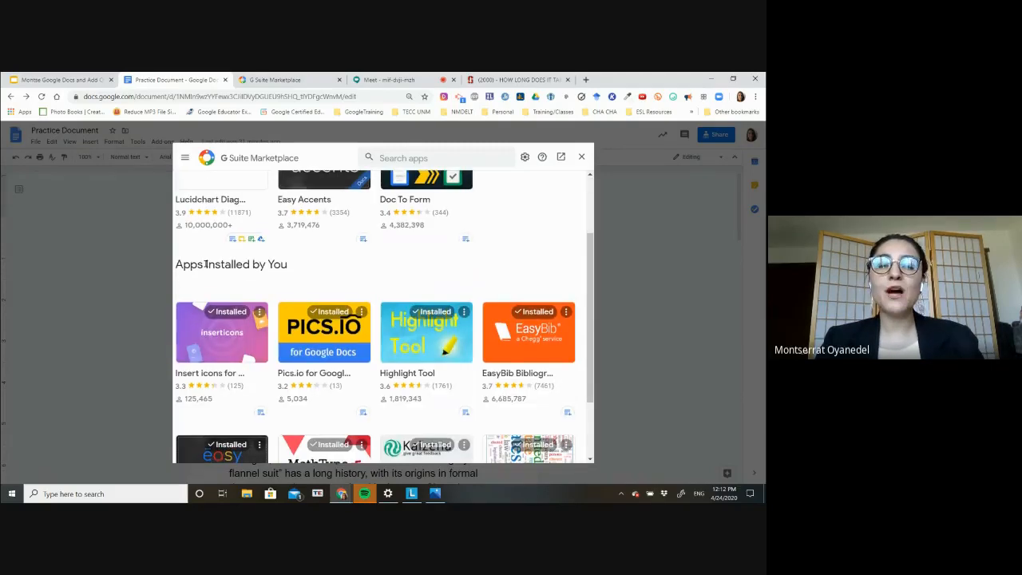
pyautogui.moveTo(198, 264); pyautogui.dragTo(286, 265)
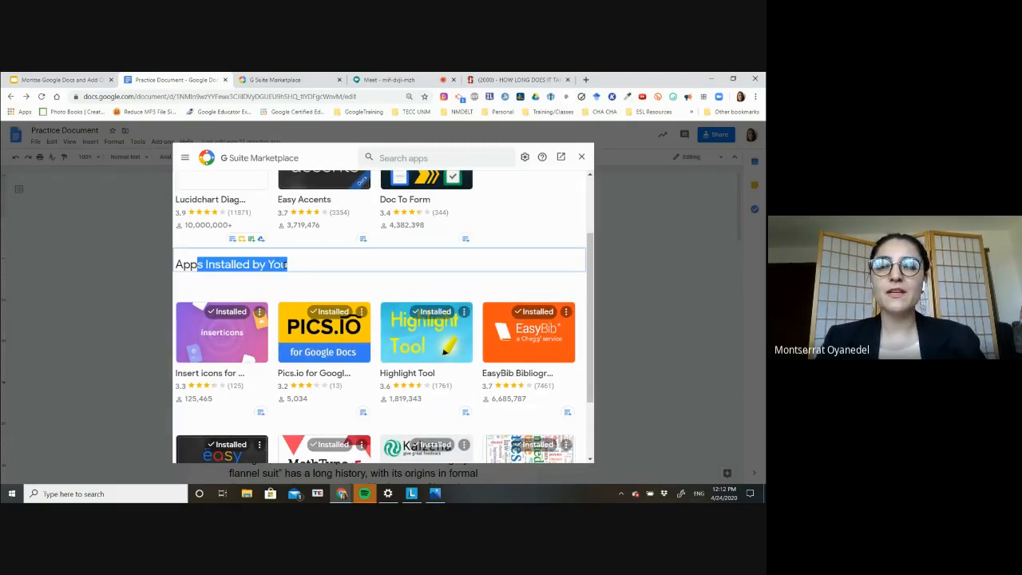
pyautogui.click(244, 275)
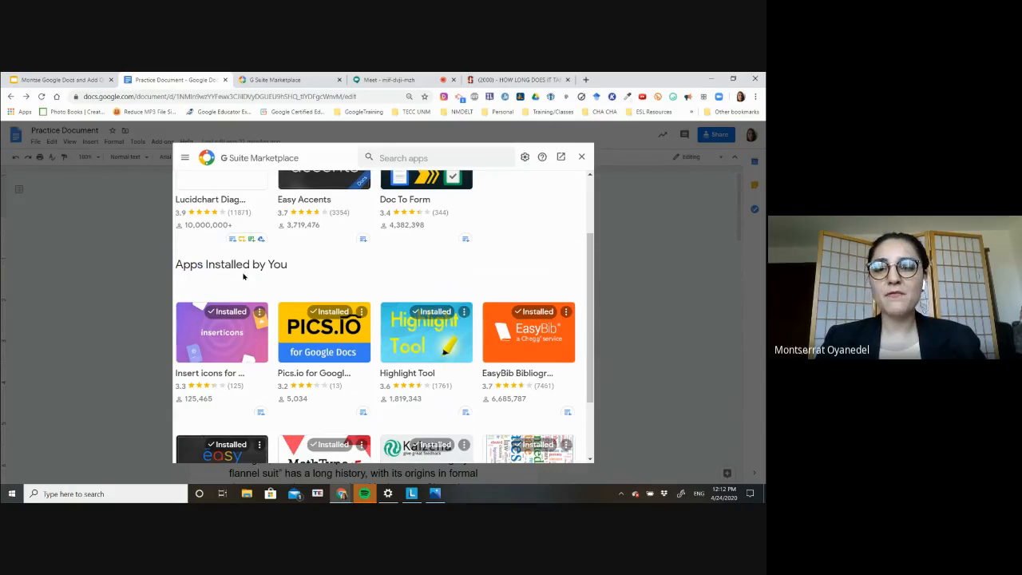
pyautogui.scroll(-2, 243, 276)
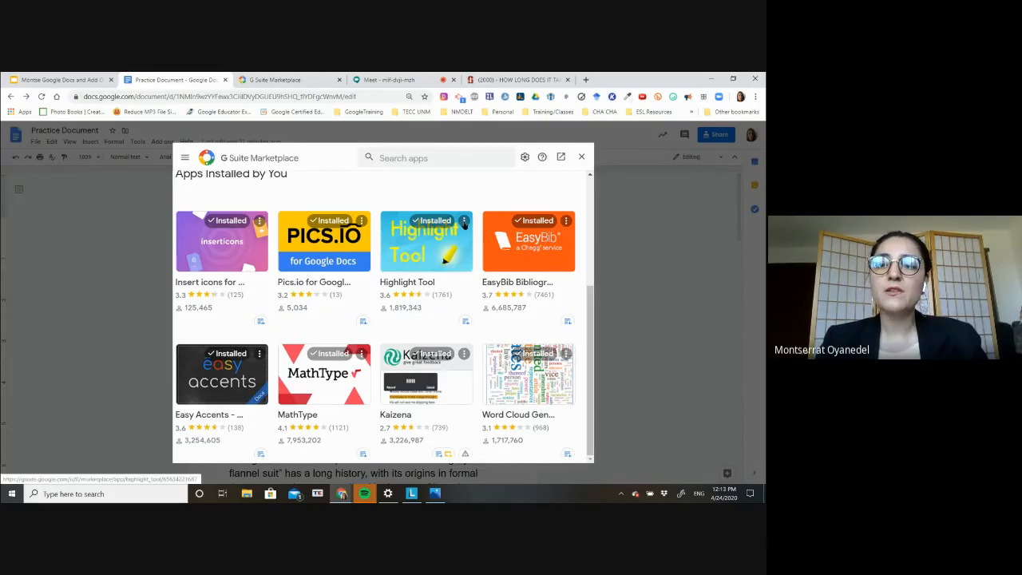
pyautogui.click(464, 221)
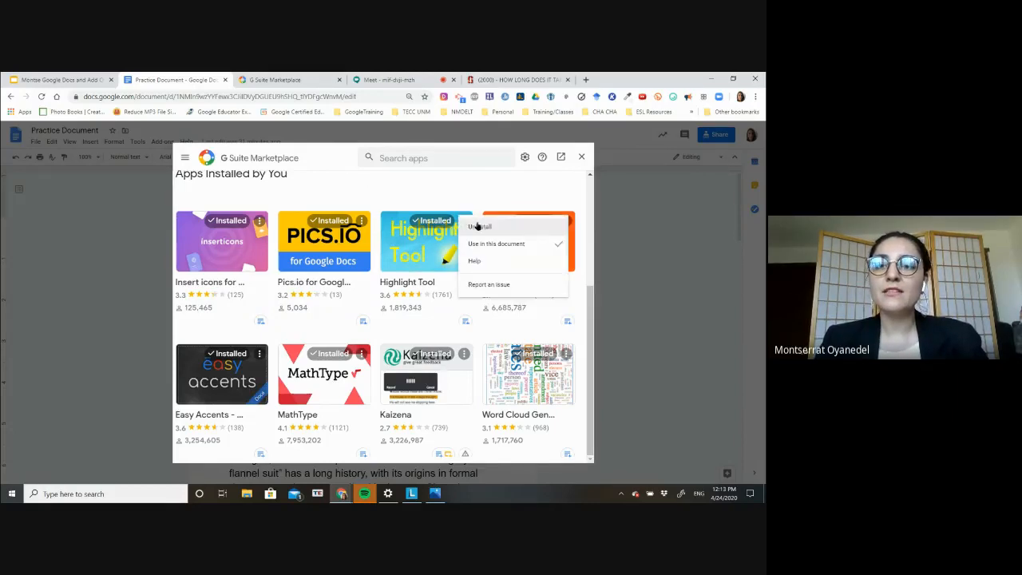
# Step: Uninstall the Highlight Tool add-on, confirm its removal, and close the marketplace
pyautogui.click(478, 227)
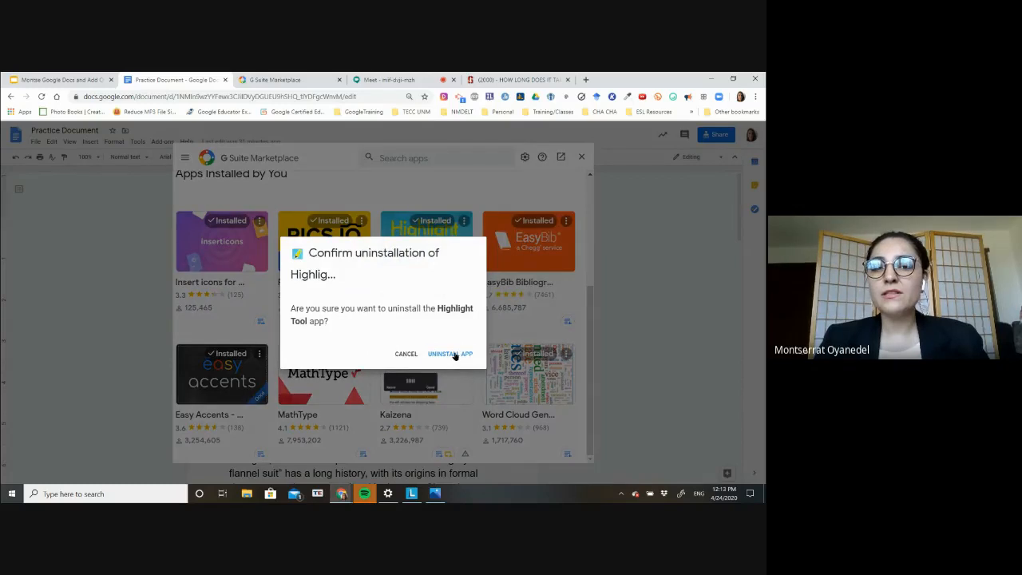
pyautogui.click(453, 354)
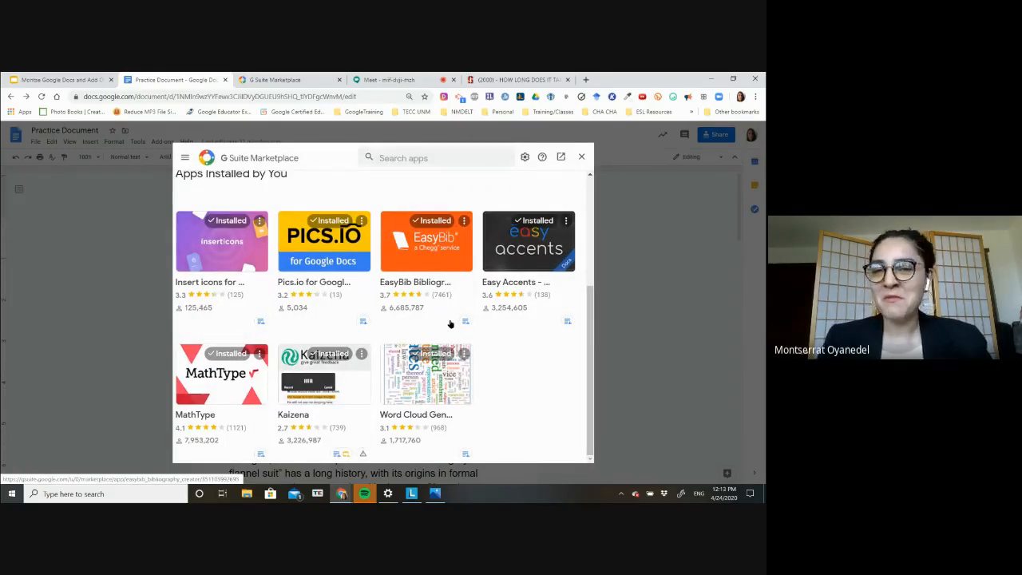
pyautogui.click(580, 158)
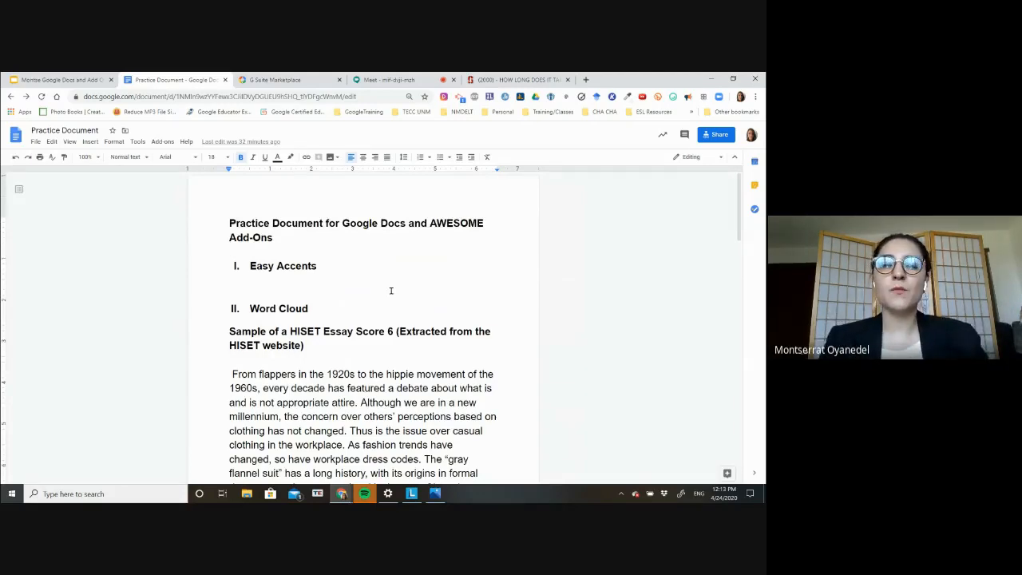
# Step: Select the Easy Accents heading text in the practice document and start the Easy Accents - Docs add-on
pyautogui.moveTo(242, 266); pyautogui.dragTo(327, 268)
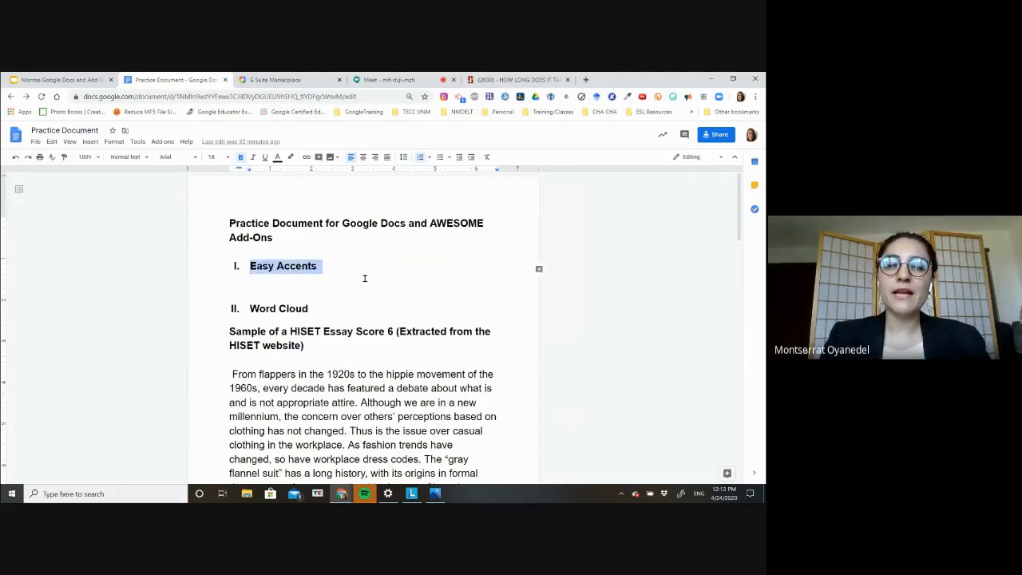
pyautogui.click(364, 278)
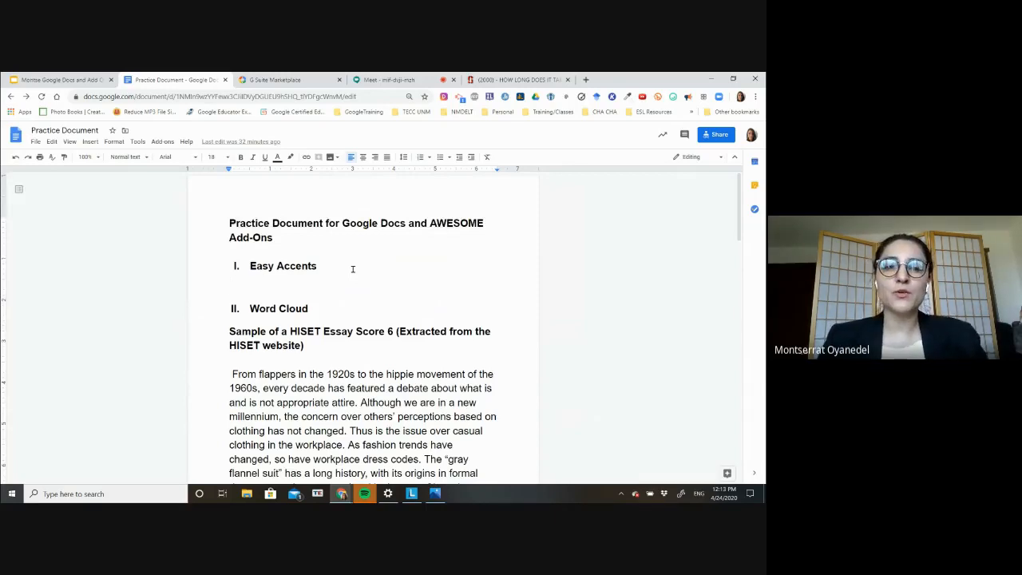
pyautogui.moveTo(338, 267); pyautogui.dragTo(213, 274)
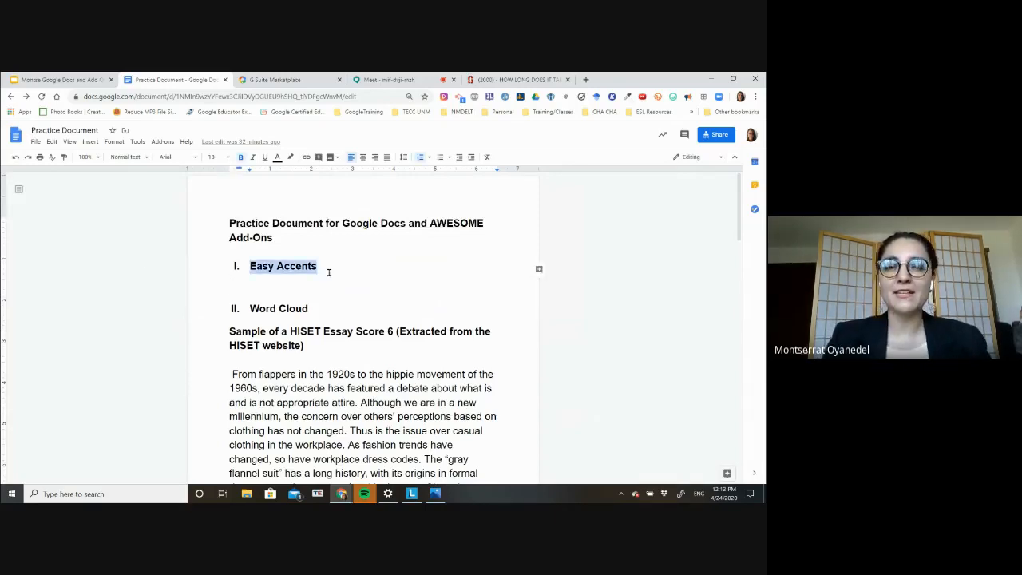
pyautogui.click(163, 142)
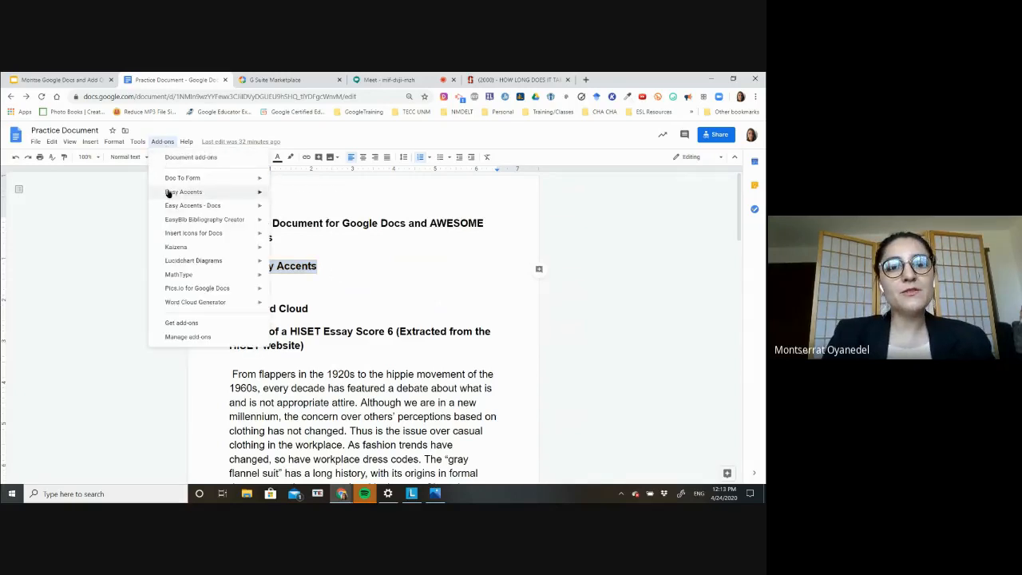
pyautogui.moveTo(168, 193)
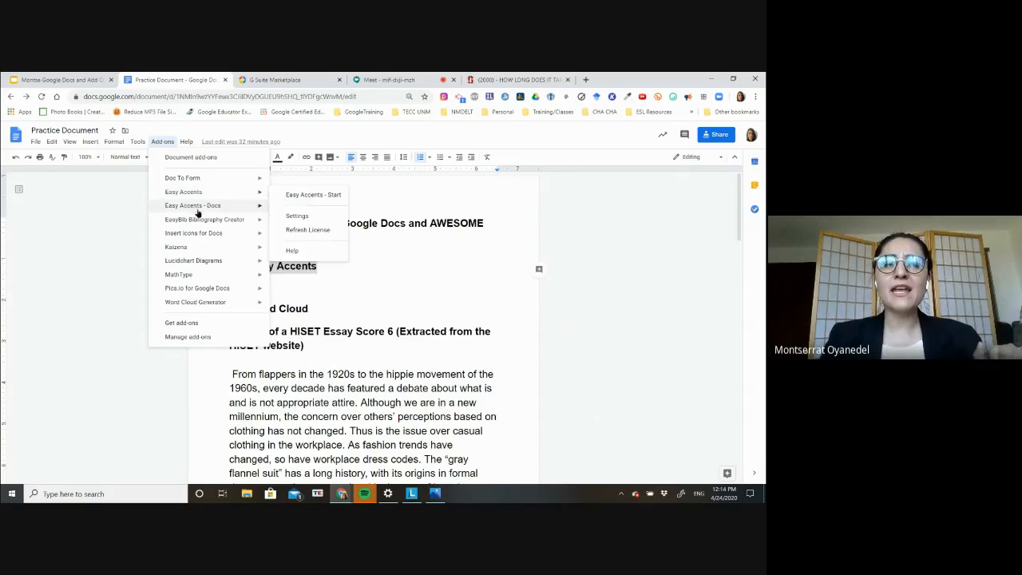
pyautogui.moveTo(200, 210)
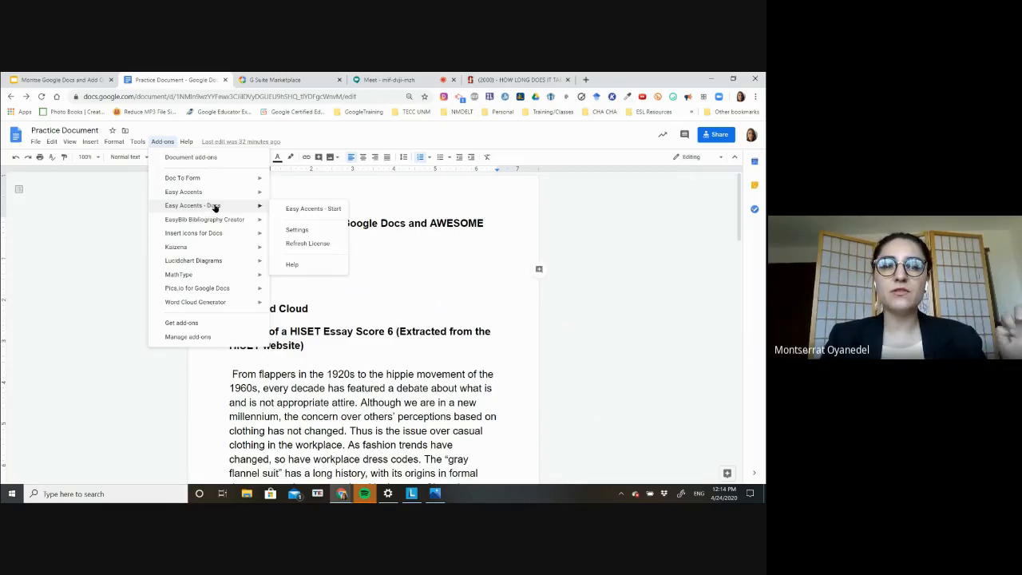
pyautogui.click(298, 209)
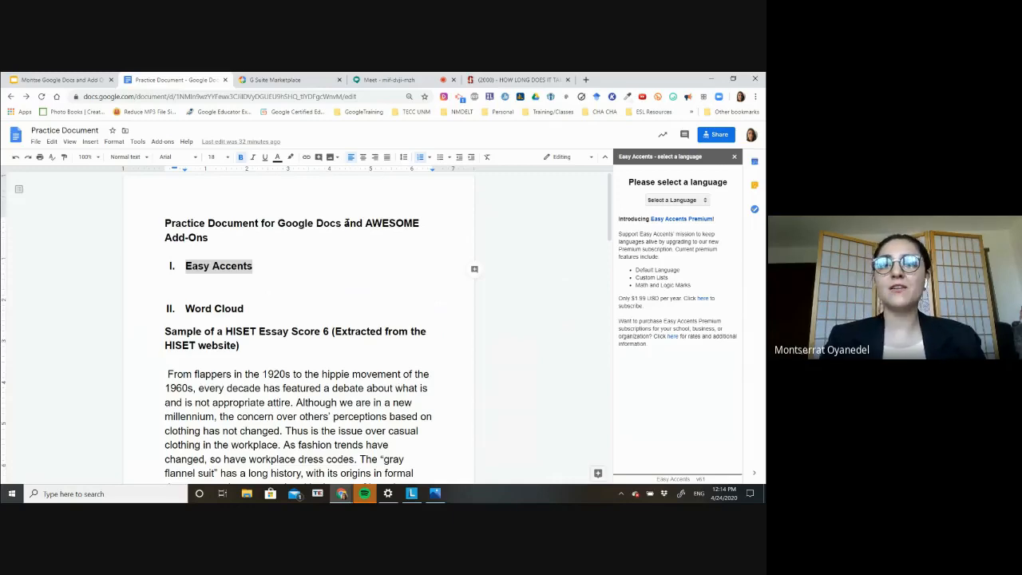
# Step: Choose Spanish as the language in Easy Accents
pyautogui.click(664, 202)
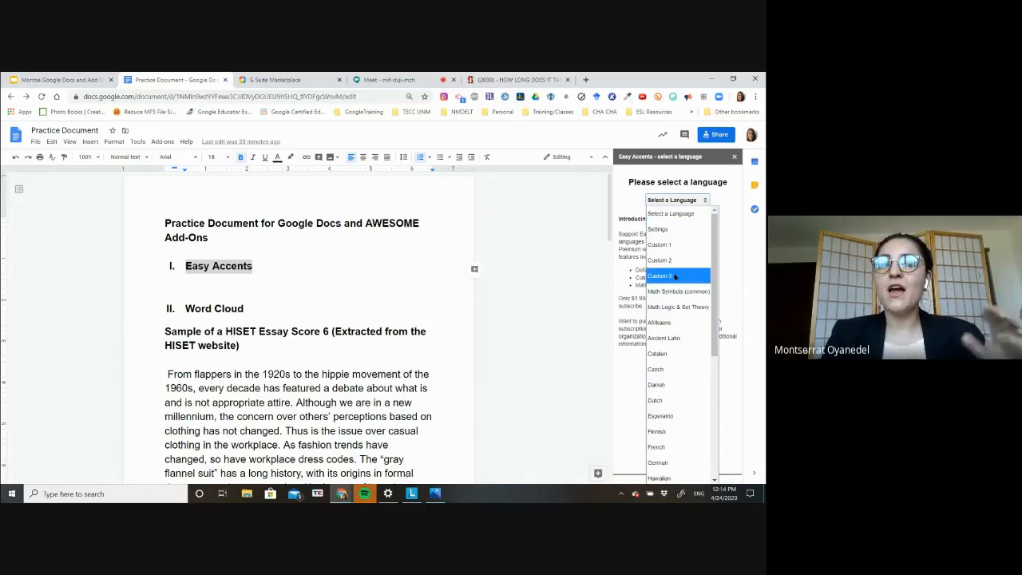
pyautogui.scroll(-3, 675, 287)
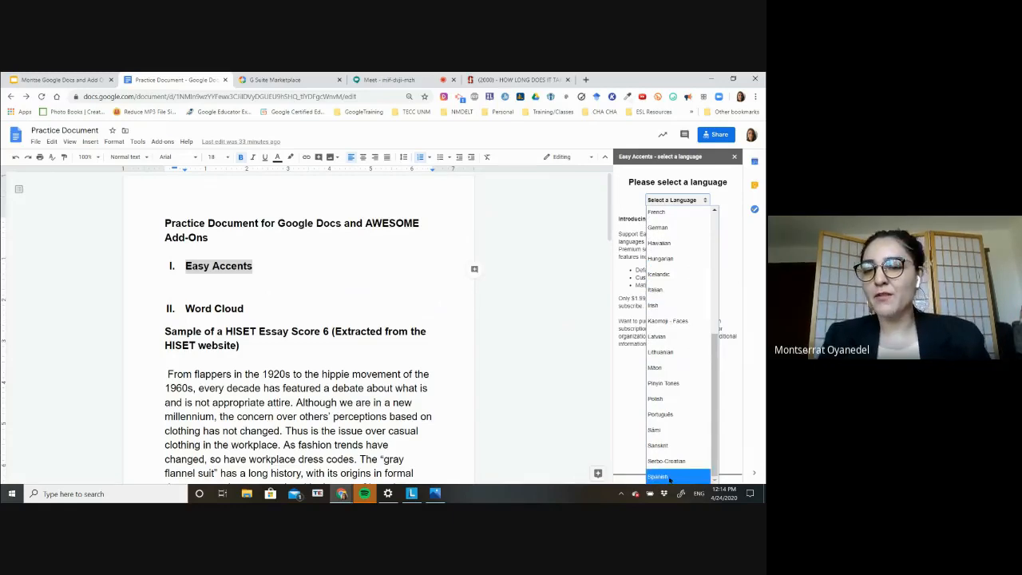
pyautogui.click(669, 476)
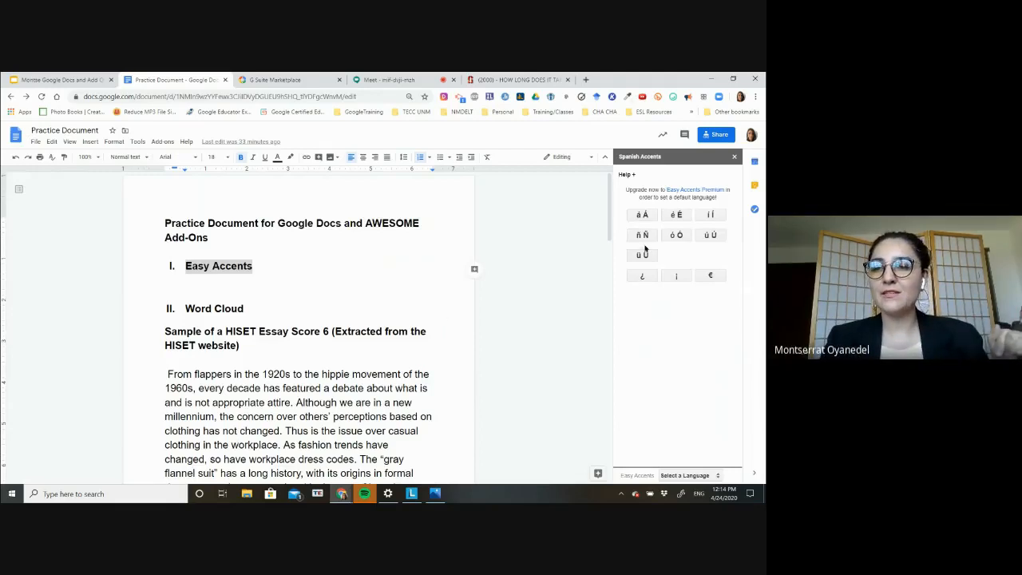
pyautogui.click(639, 278)
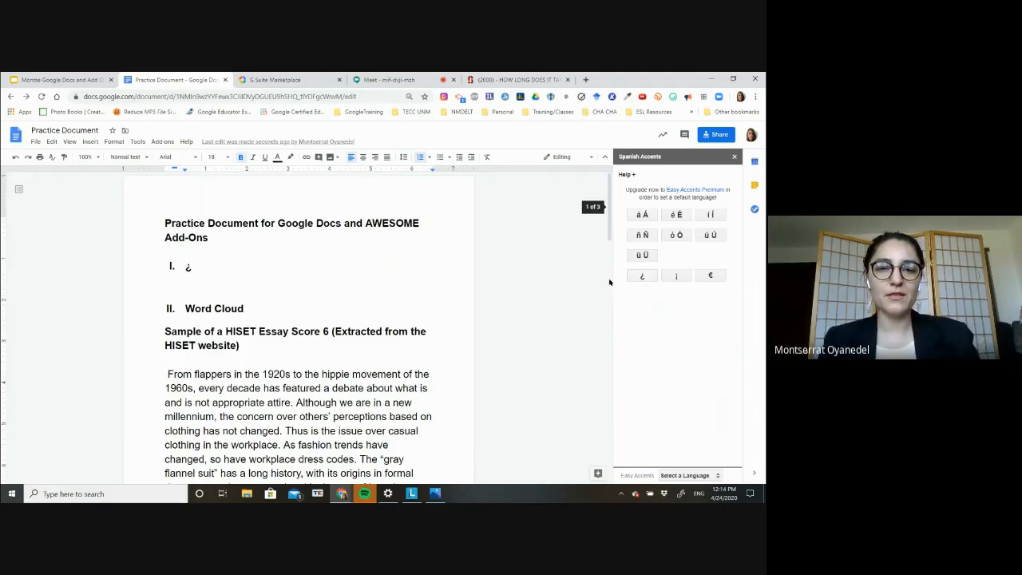
pyautogui.press('BackSpace')
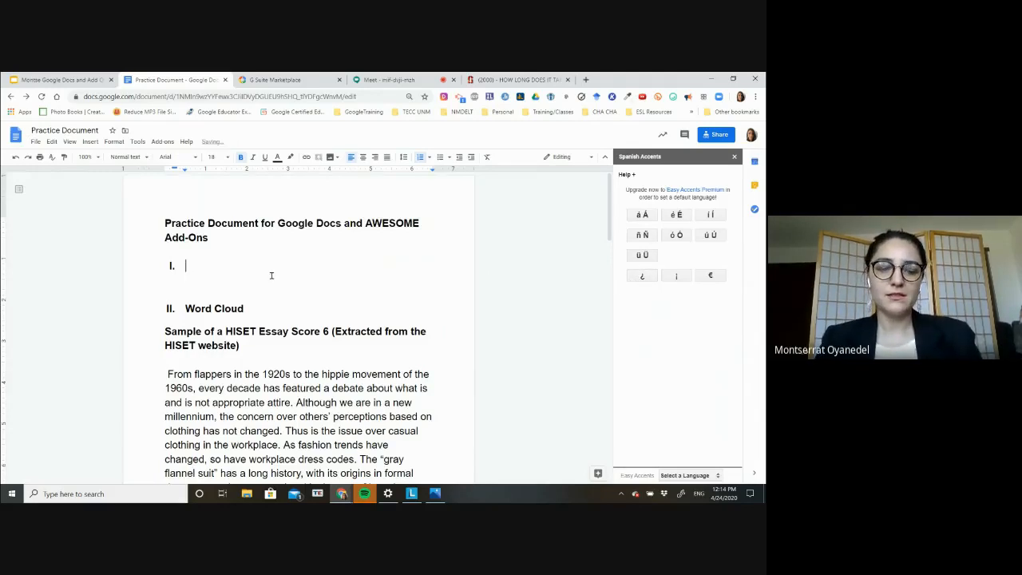
pyautogui.write('How Long Does It Take English Learners to Attain Proficiency')
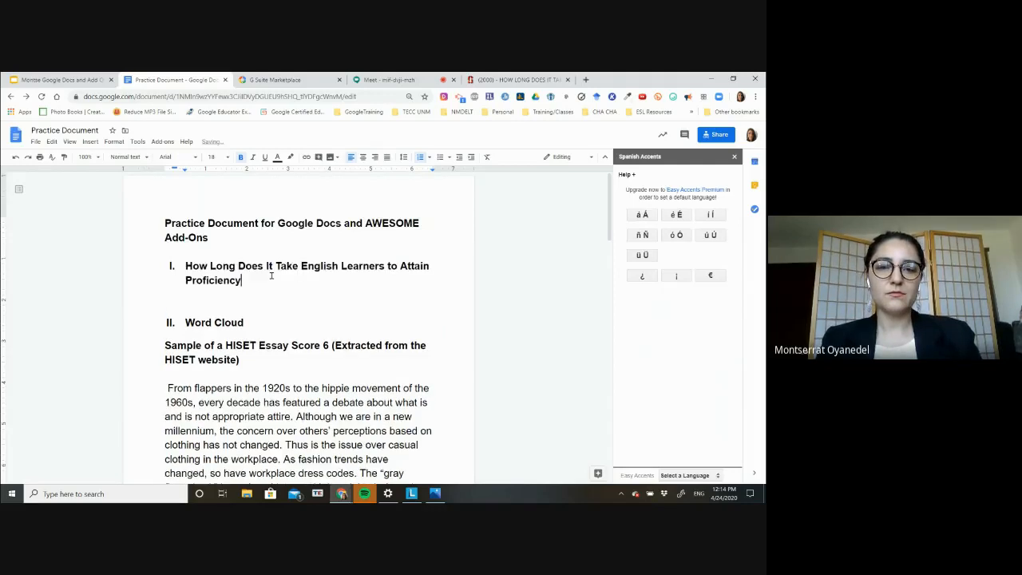
pyautogui.hotkey('ctrl', 'z')
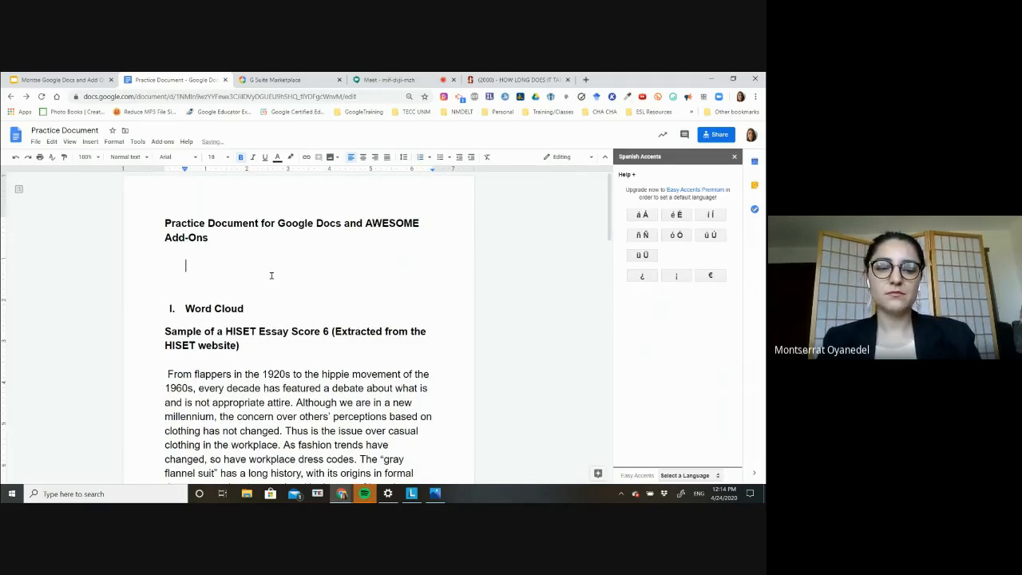
pyautogui.hotkey('ctrl', 'shift', '7')
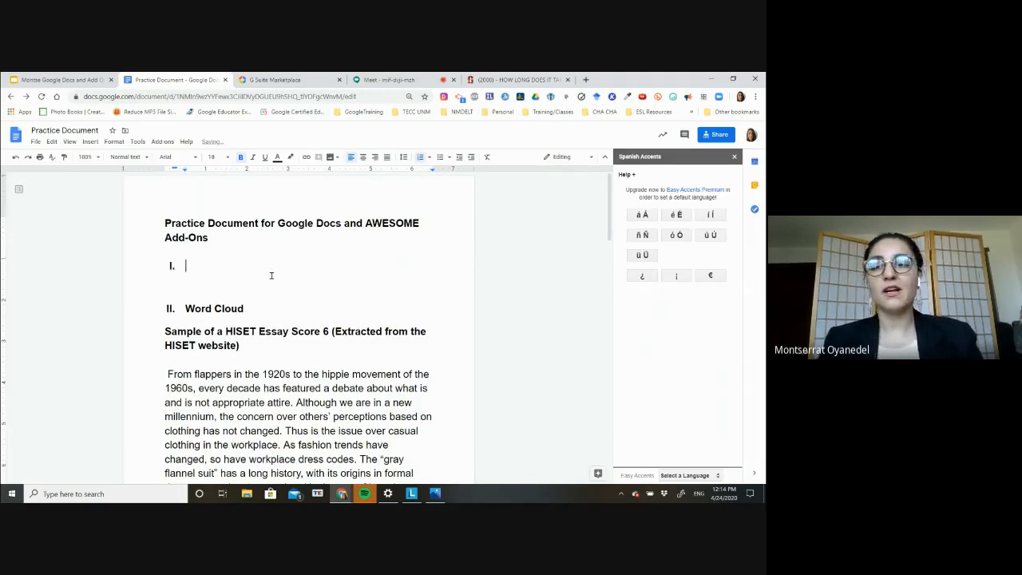
# Step: Insert the Spanish characters ¿, ¡, á and Á into list item I with Easy Accents
pyautogui.click(651, 275)
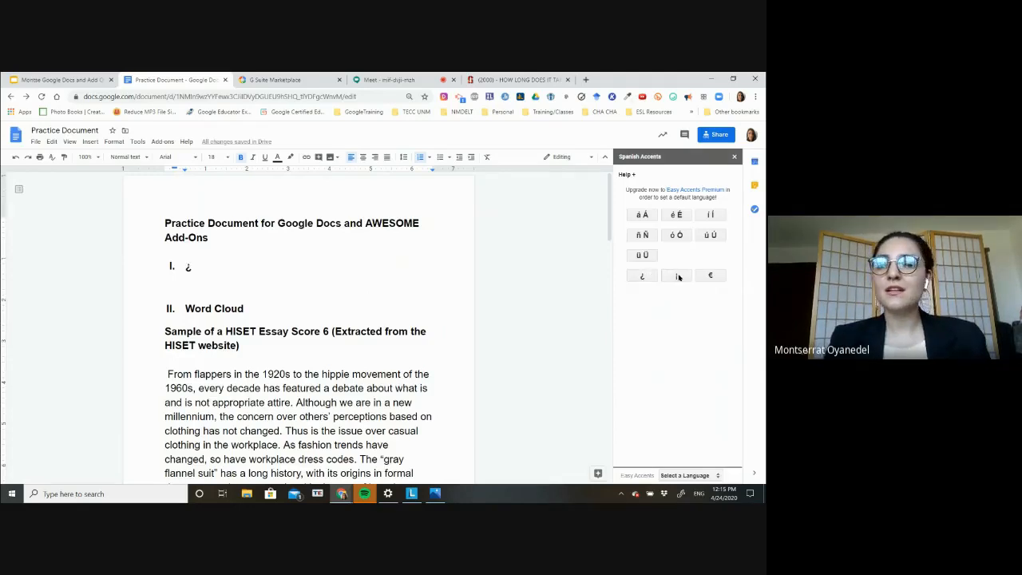
pyautogui.click(677, 277)
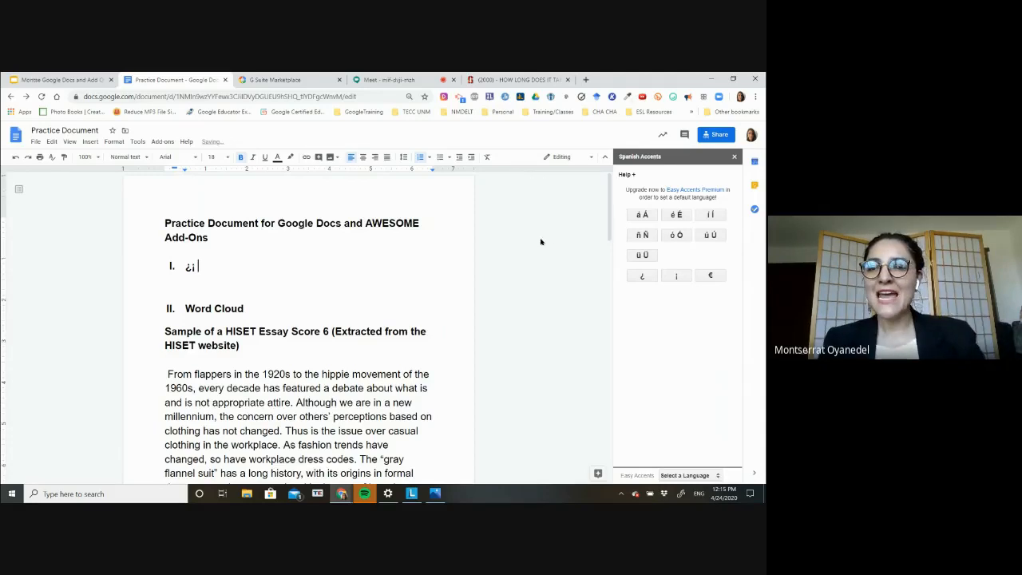
pyautogui.click(640, 216)
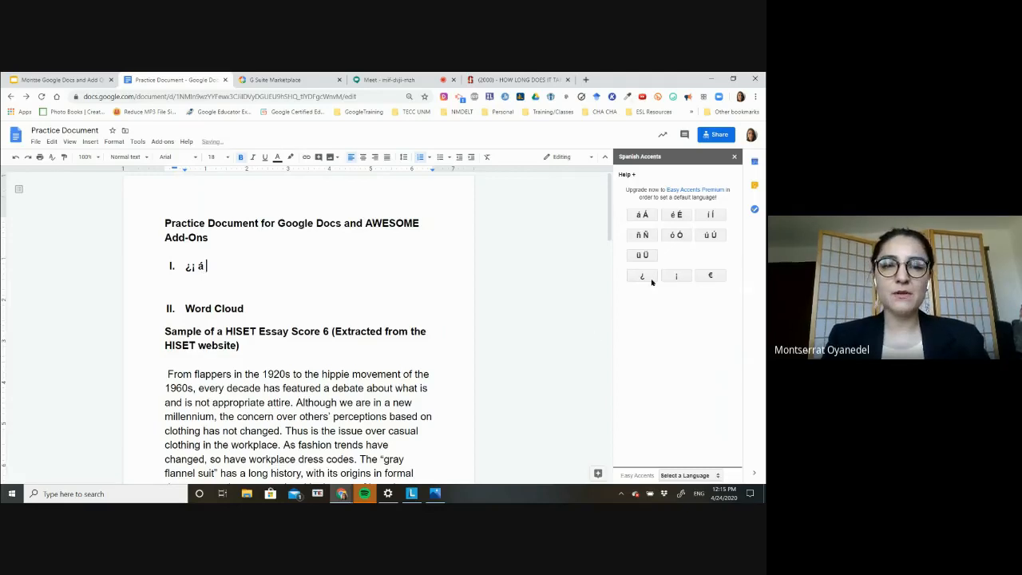
pyautogui.click(643, 215)
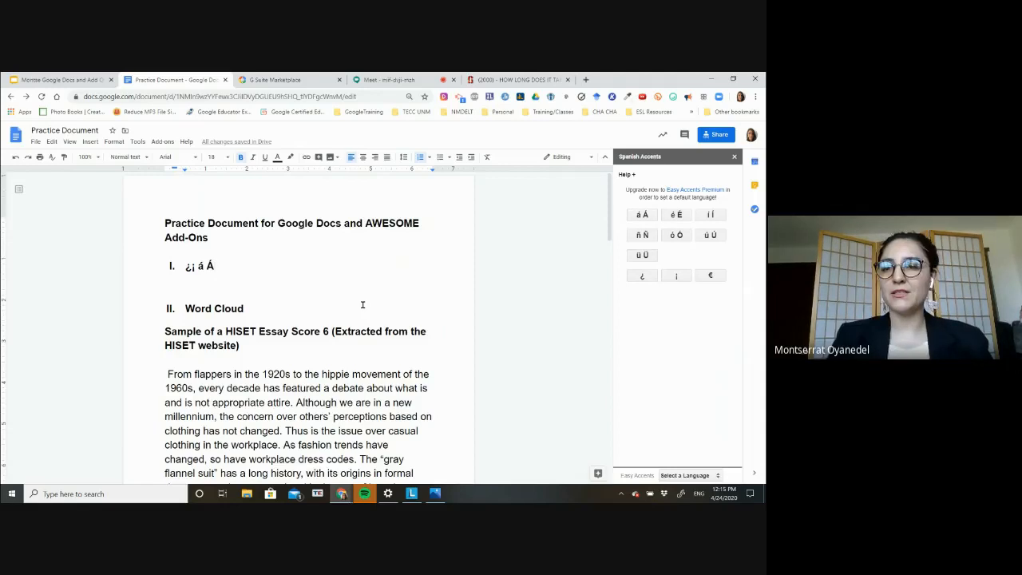
# Step: Look through the French and German character sets in Easy Accents and close the add-on
pyautogui.click(691, 476)
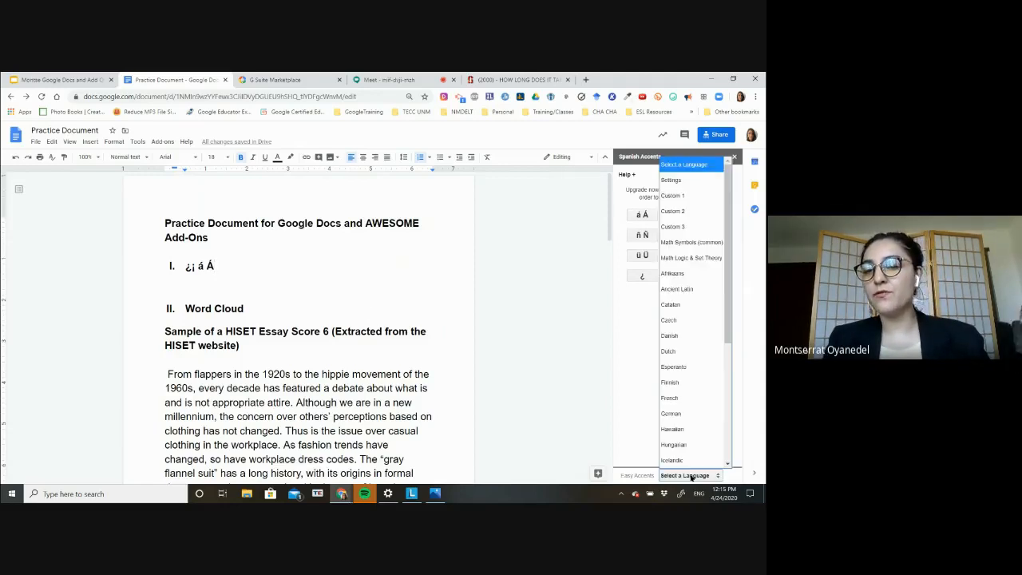
pyautogui.click(686, 399)
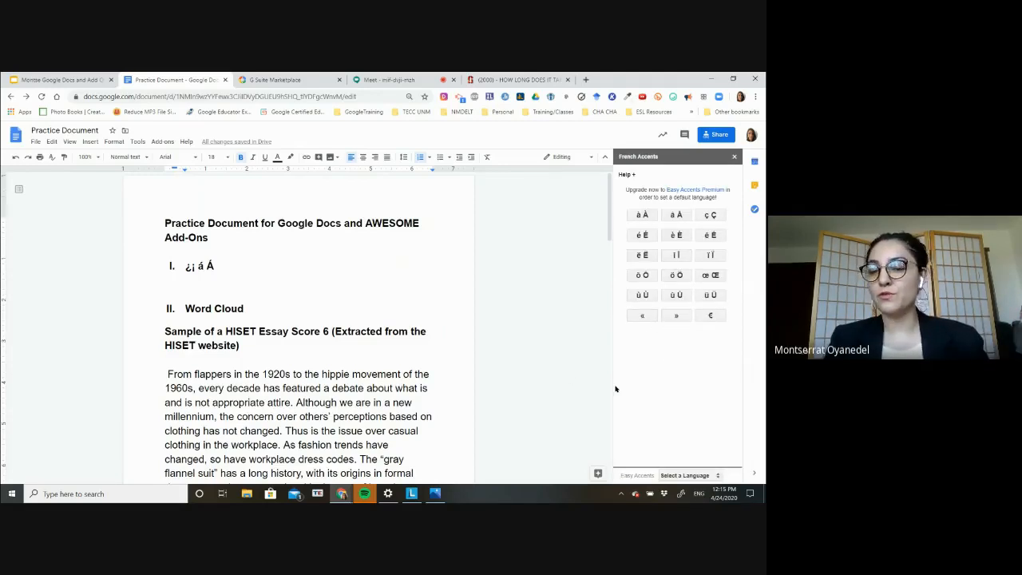
pyautogui.click(685, 475)
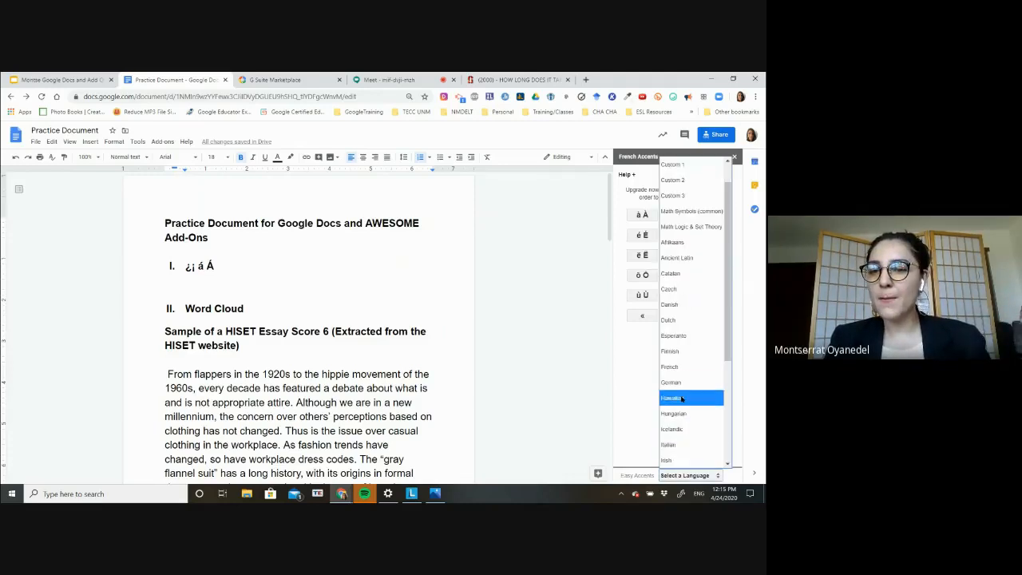
pyautogui.click(680, 384)
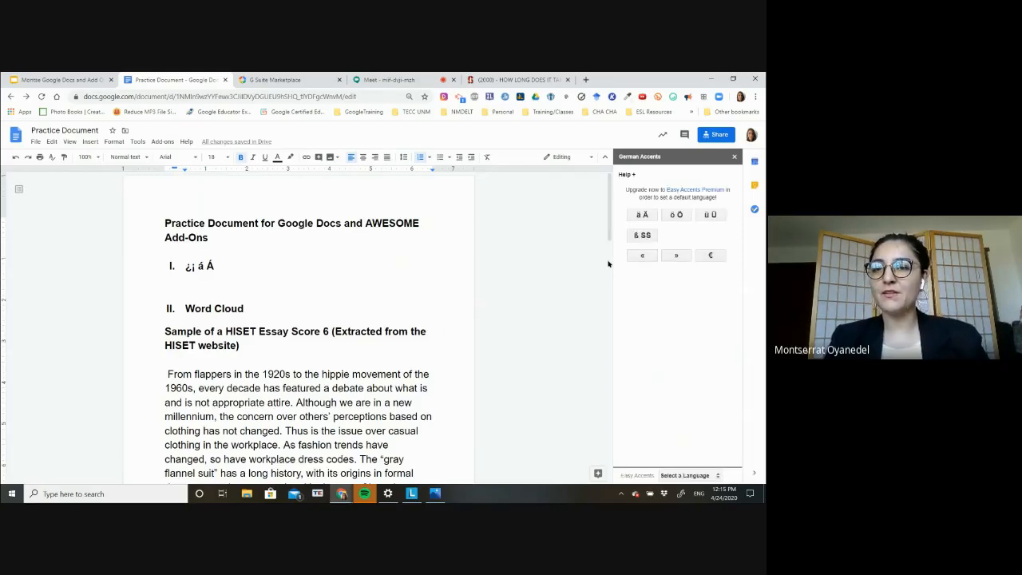
pyautogui.click(734, 158)
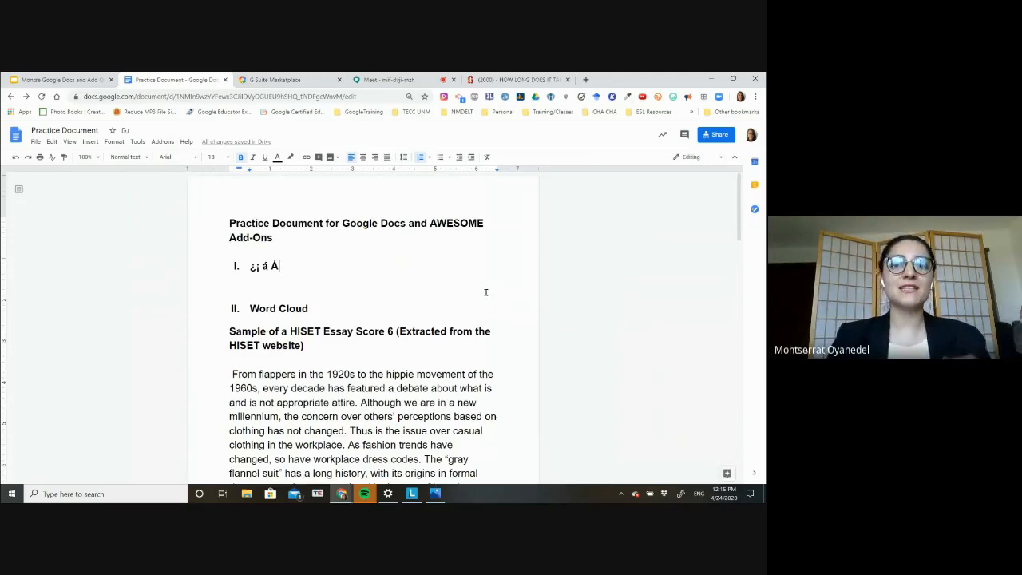
# Step: Examine the Word Cloud section, including its heading and the title of the HISET sample essay
pyautogui.scroll(-1, 327, 316)
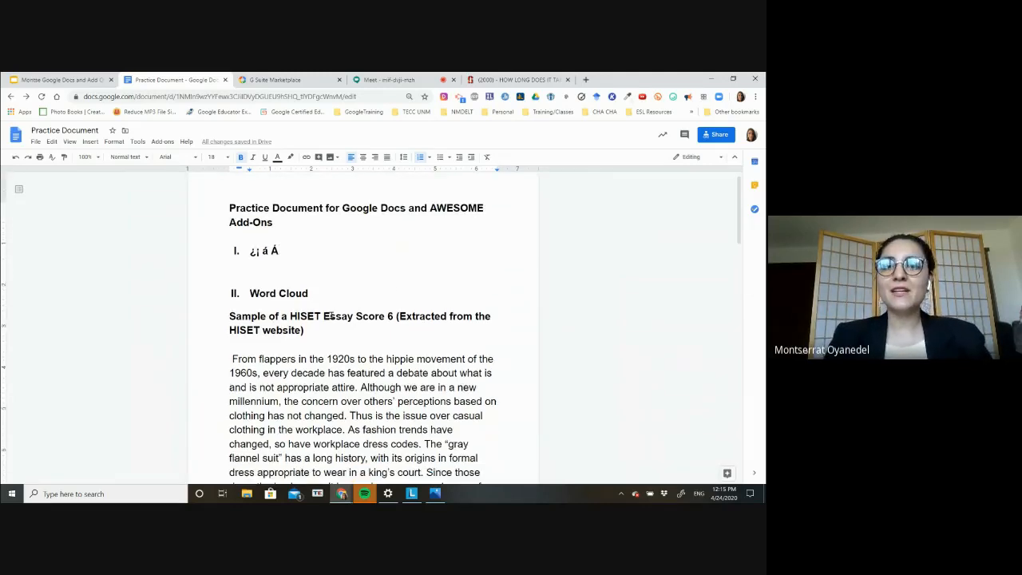
pyautogui.scroll(-2, 327, 317)
pyautogui.moveTo(250, 214); pyautogui.dragTo(311, 213)
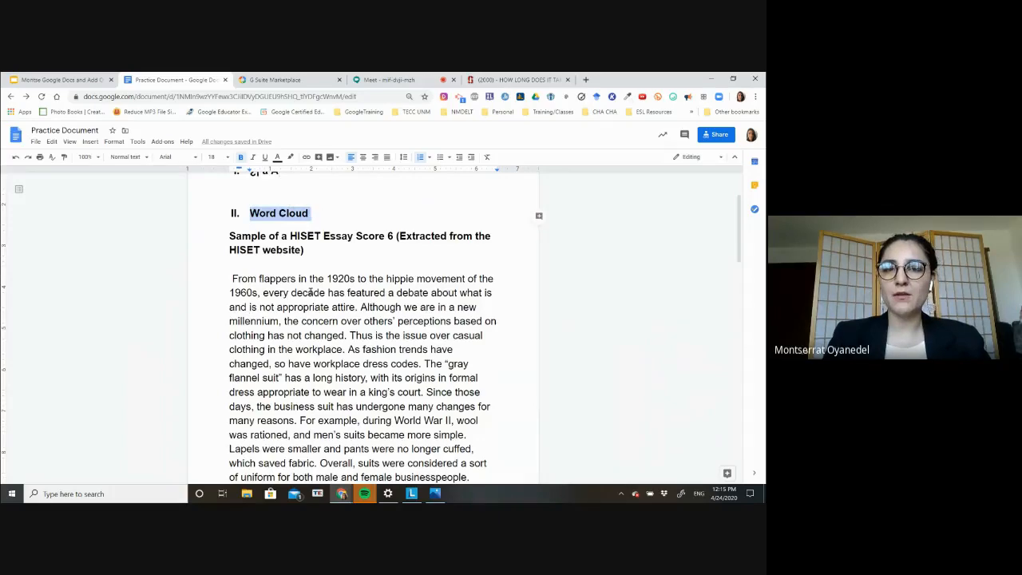
pyautogui.click(311, 293)
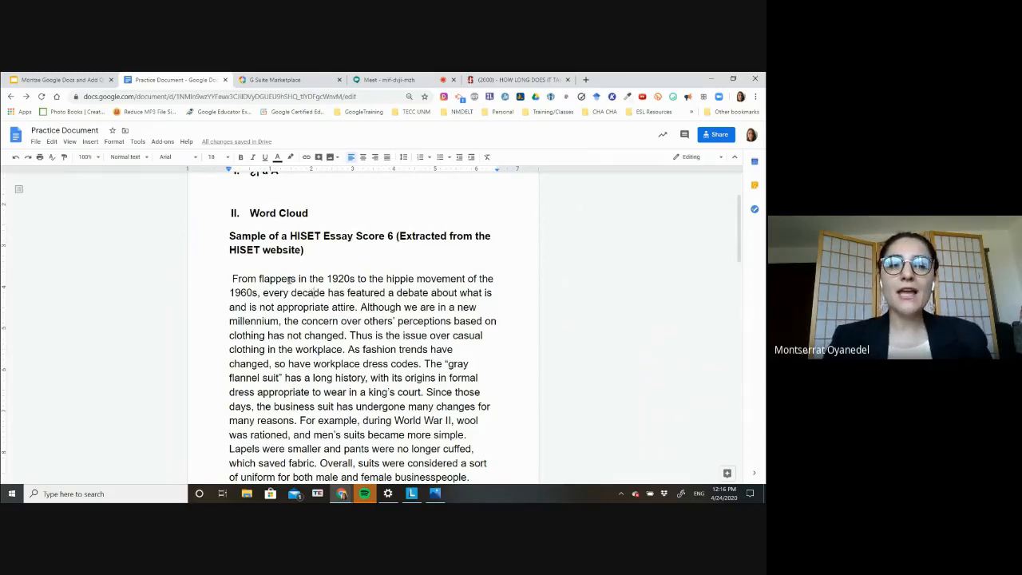
pyautogui.moveTo(230, 236); pyautogui.dragTo(396, 236)
pyautogui.click(355, 250)
pyautogui.click(371, 254)
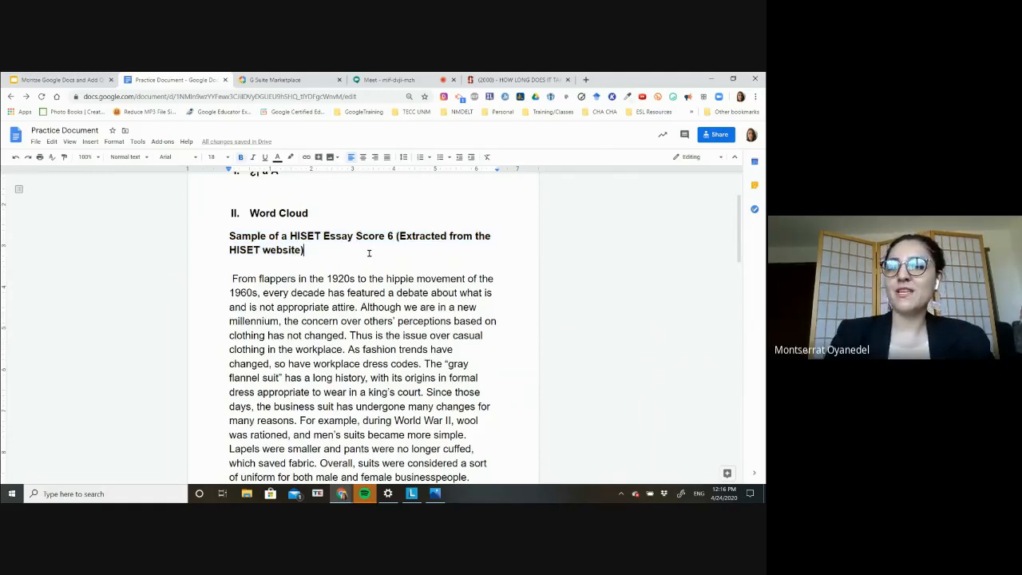
# Step: Select the full text of the HISET sample essay and generate a Modern word cloud with Word Cloud Generator
pyautogui.click(229, 279)
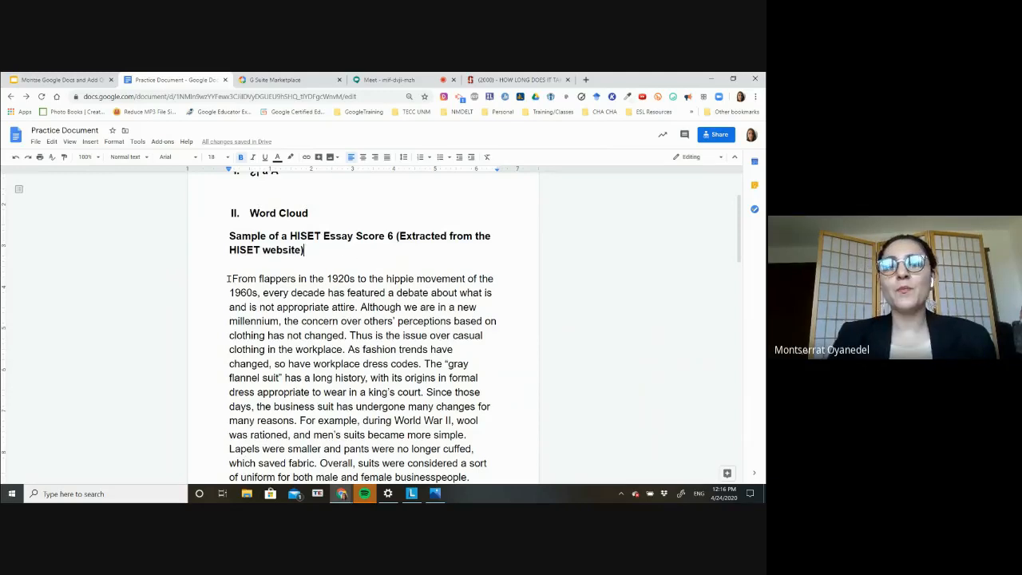
pyautogui.moveTo(229, 278); pyautogui.dragTo(445, 205)
pyautogui.scroll(-1, 438, 310)
pyautogui.scroll(-15, 447, 305)
pyautogui.scroll(15, 422, 269)
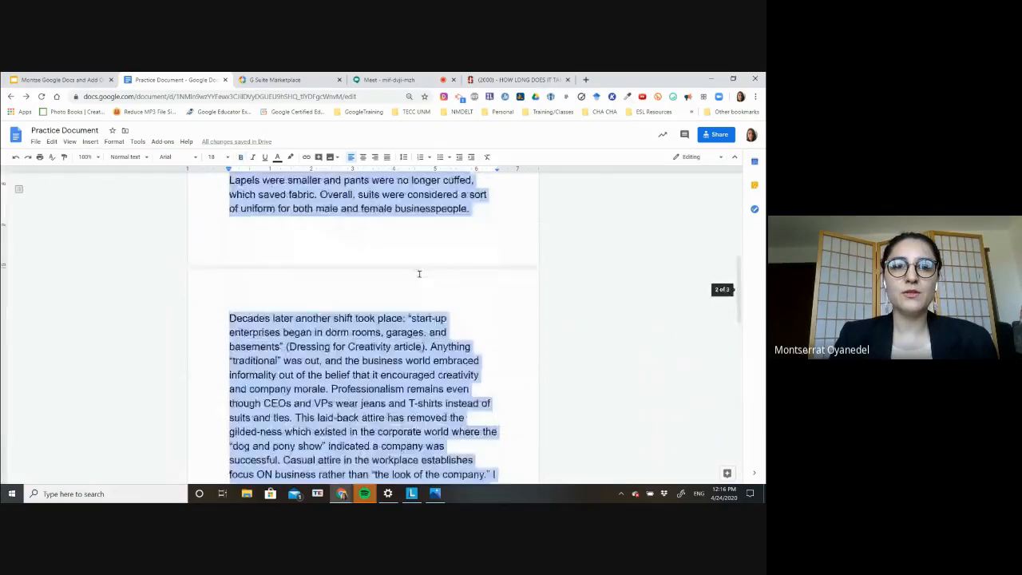
pyautogui.click(162, 141)
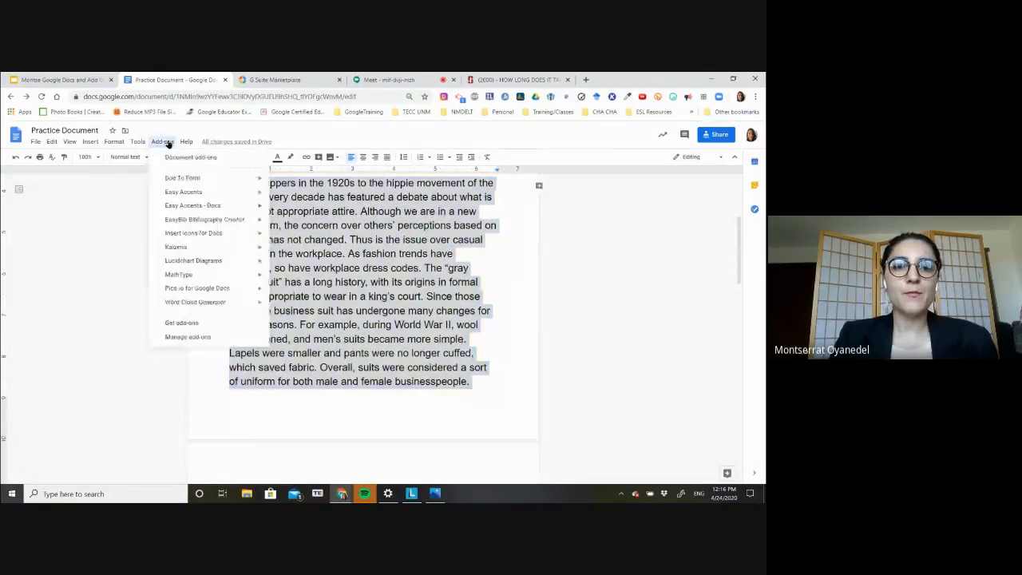
pyautogui.moveTo(200, 303)
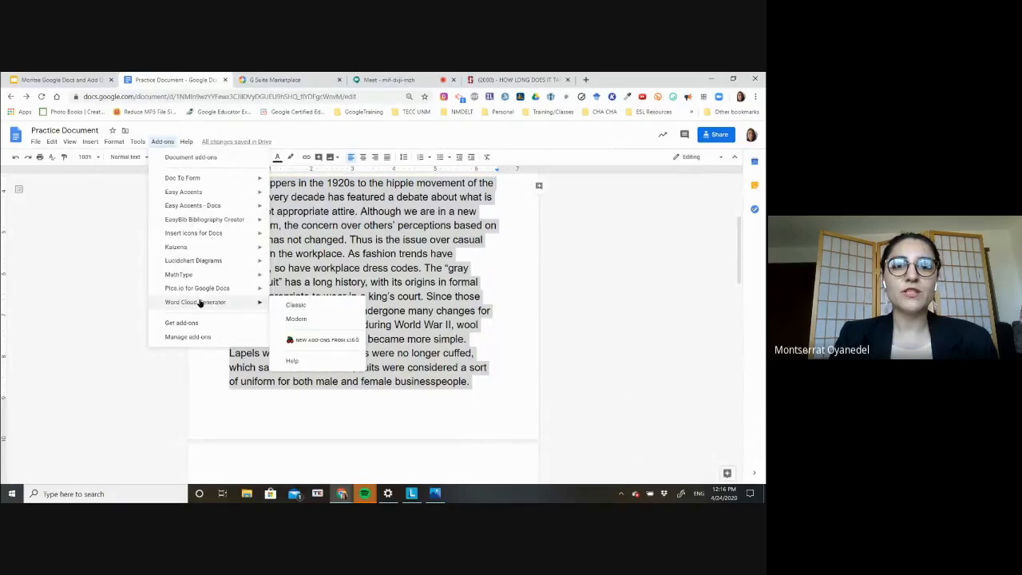
pyautogui.click(296, 319)
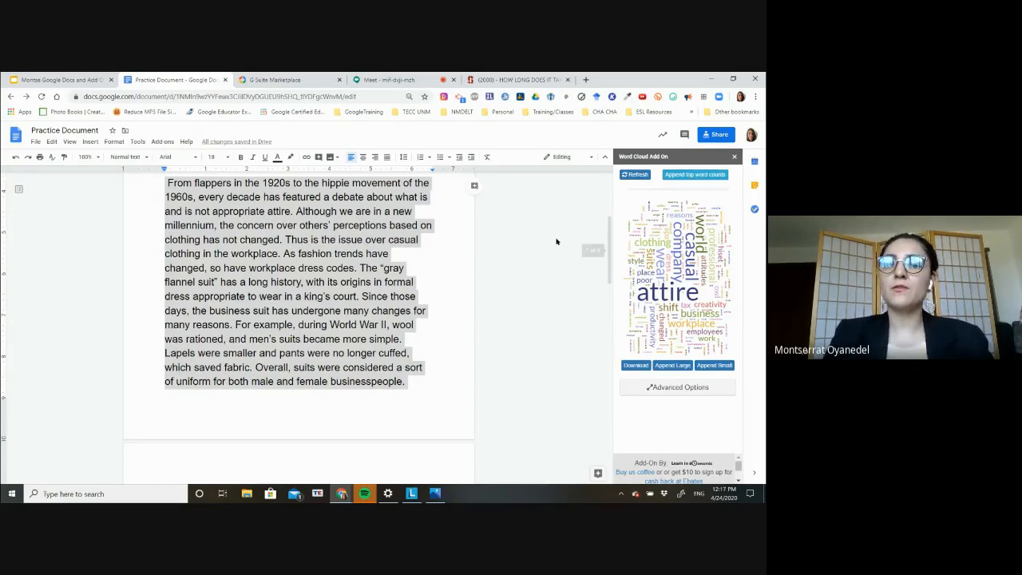
# Step: Insert blank lines above the word frequency table at the end of the document so it starts on a new page
pyautogui.scroll(-15, 557, 241)
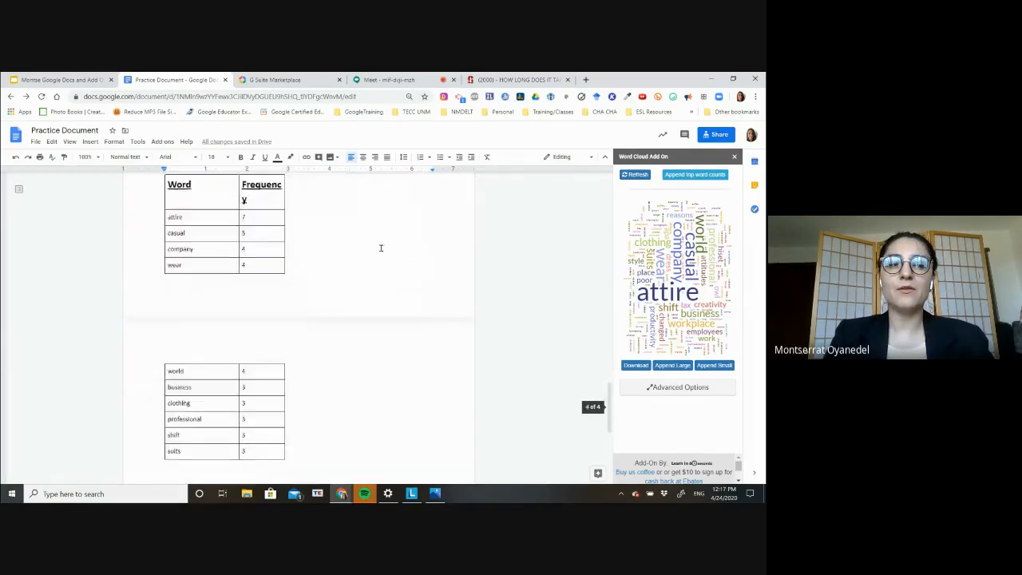
pyautogui.scroll(1, 335, 243)
pyautogui.click(281, 253)
pyautogui.press('Return')
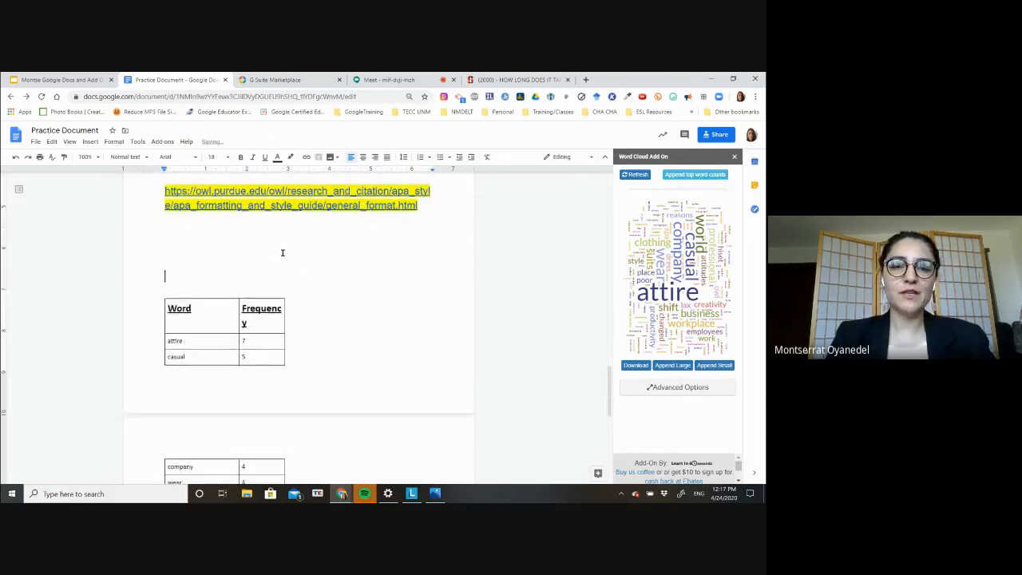
pyautogui.press('Return')
pyautogui.press('Return')
pyautogui.press('Return')
pyautogui.press('Return')
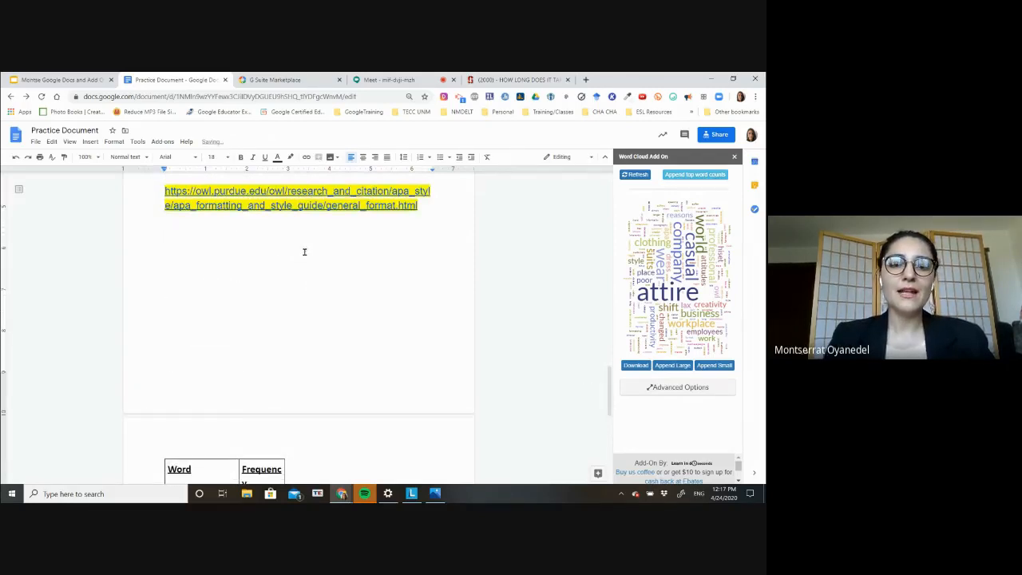
# Step: Widen the Frequency column of the word count table so its heading fits on one line
pyautogui.scroll(-3, 304, 252)
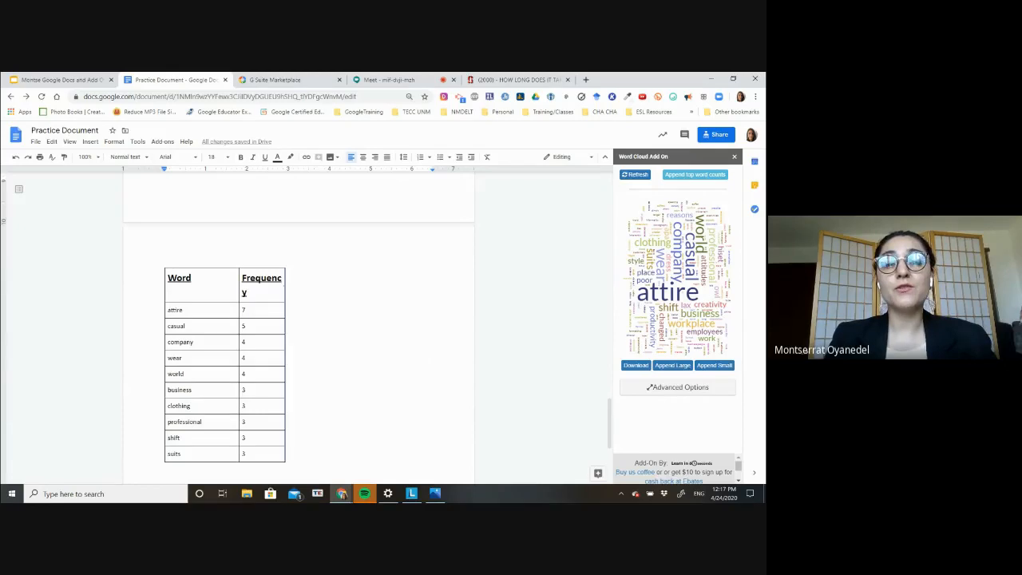
pyautogui.moveTo(285, 280); pyautogui.dragTo(327, 279)
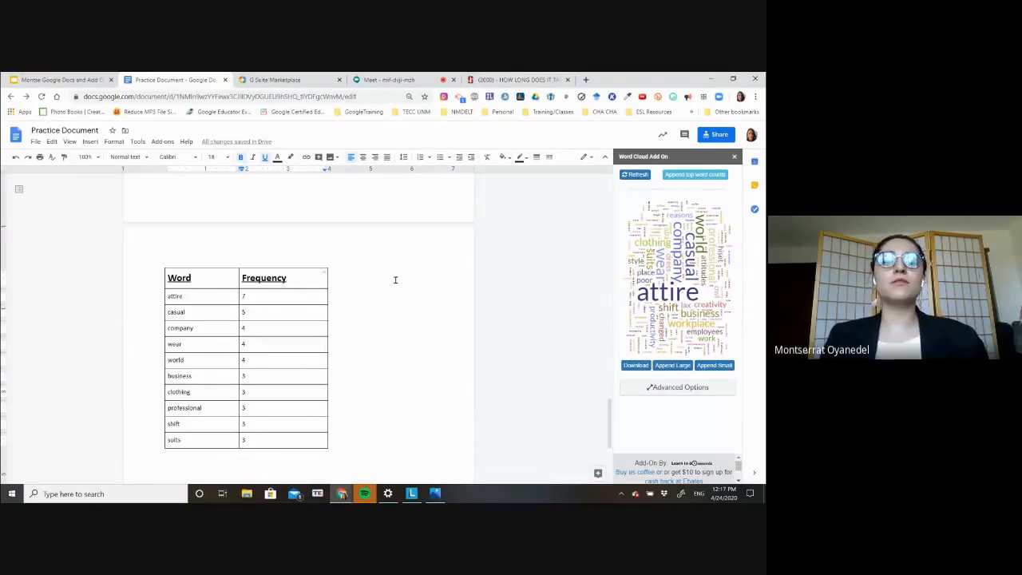
pyautogui.click(185, 297)
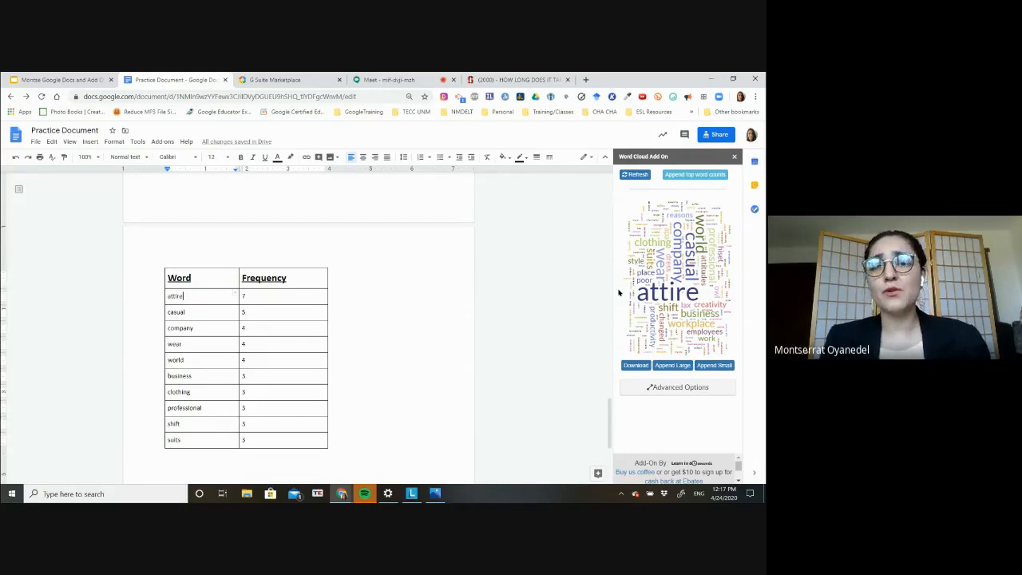
# Step: Download the word cloud as an image, view the downloaded file in Photos and return to the document
pyautogui.click(637, 365)
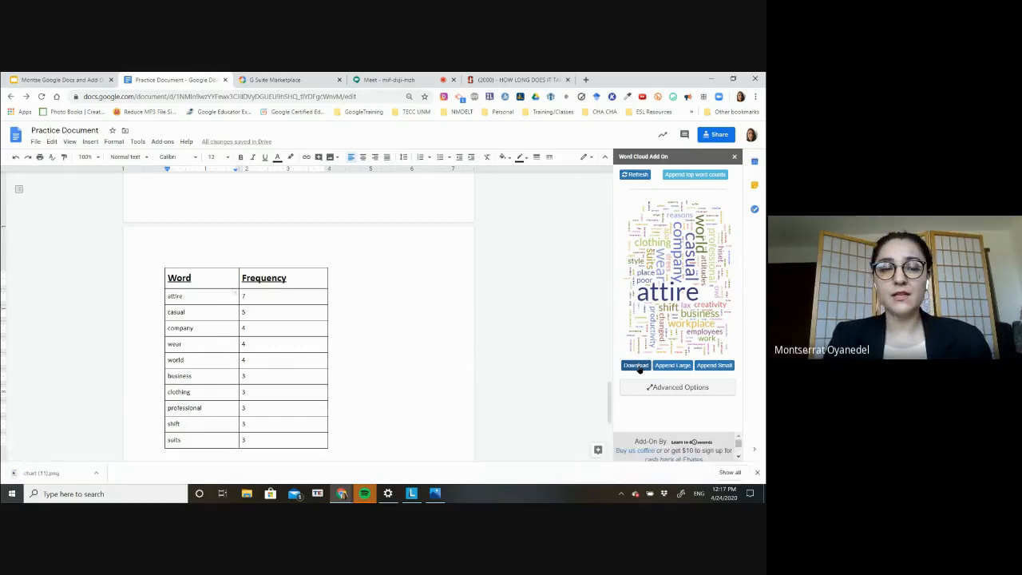
pyautogui.click(37, 473)
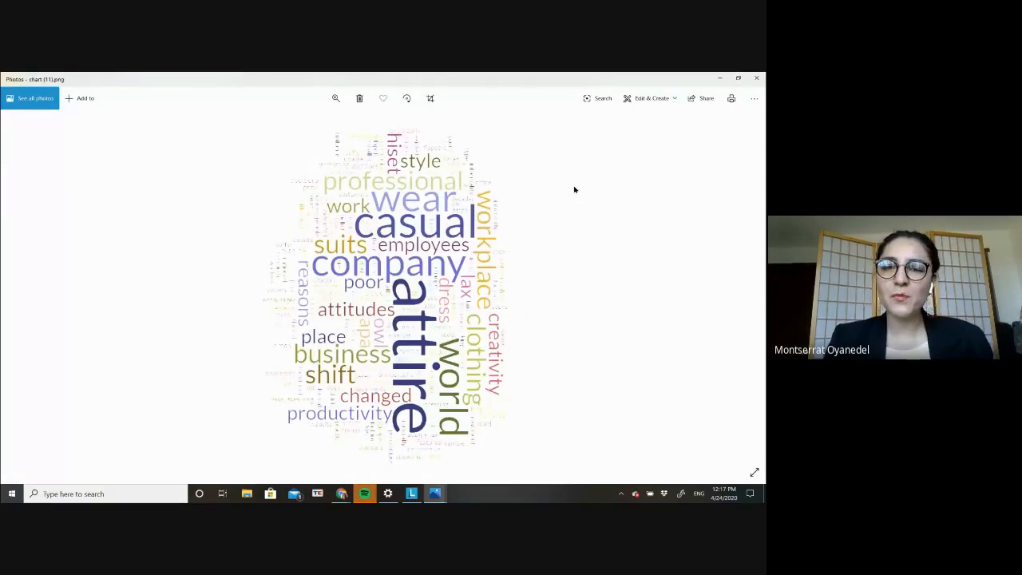
pyautogui.click(718, 78)
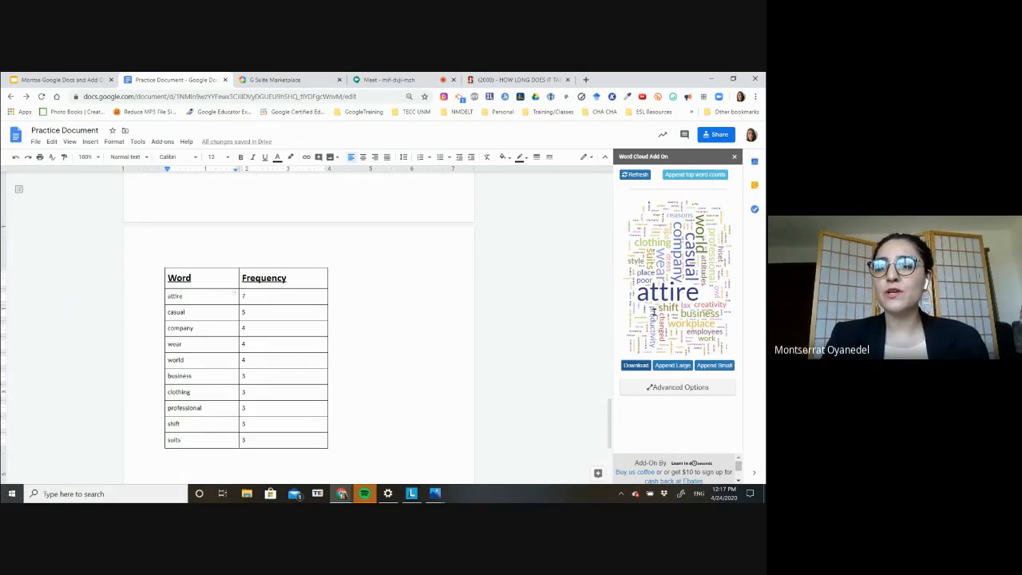
# Step: Look through the word cloud's Advanced Options, including word limits, words to remove and palettes, and close the add-on
pyautogui.click(665, 386)
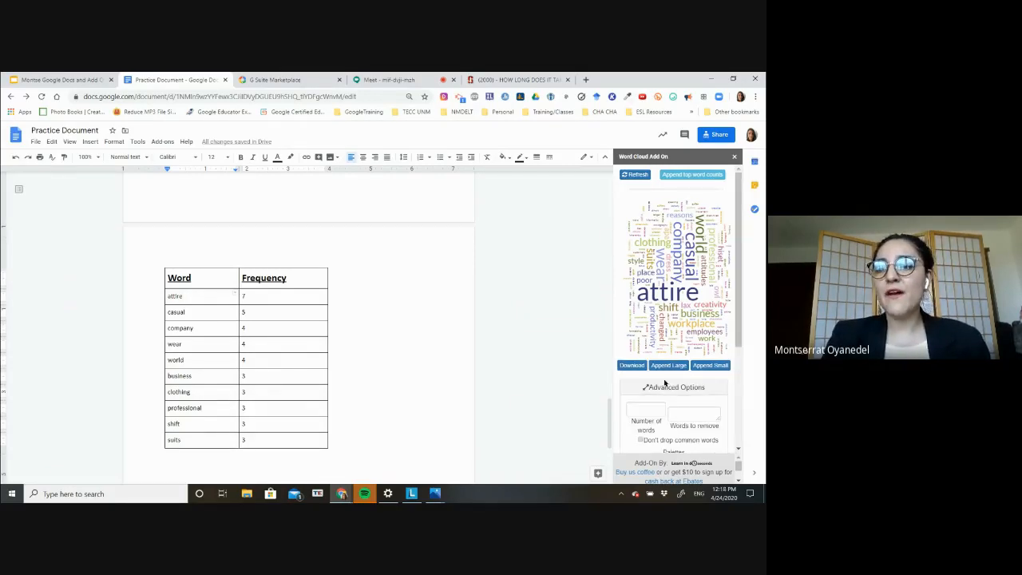
pyautogui.scroll(-2, 664, 387)
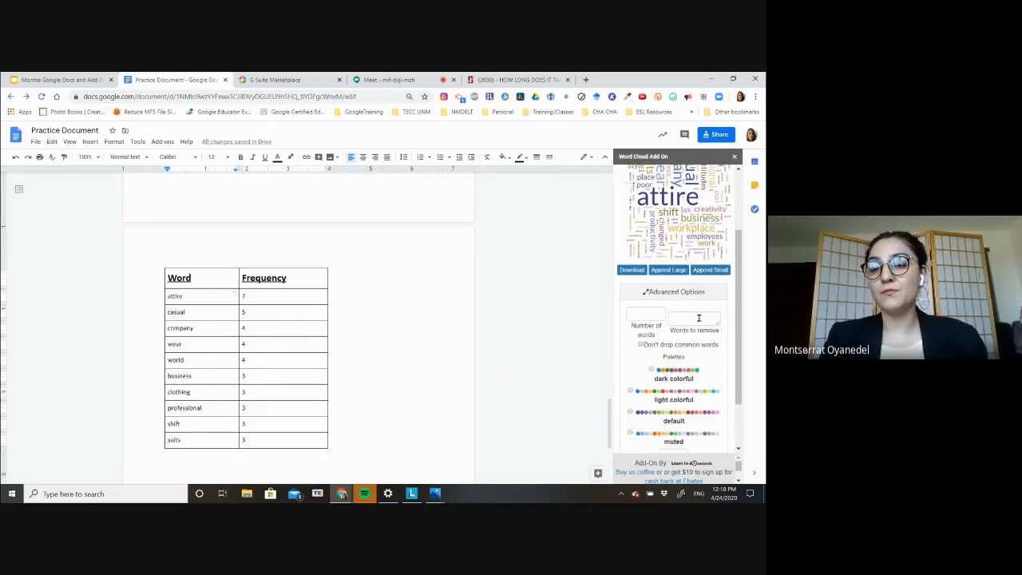
pyautogui.scroll(-1, 698, 317)
pyautogui.scroll(3, 710, 269)
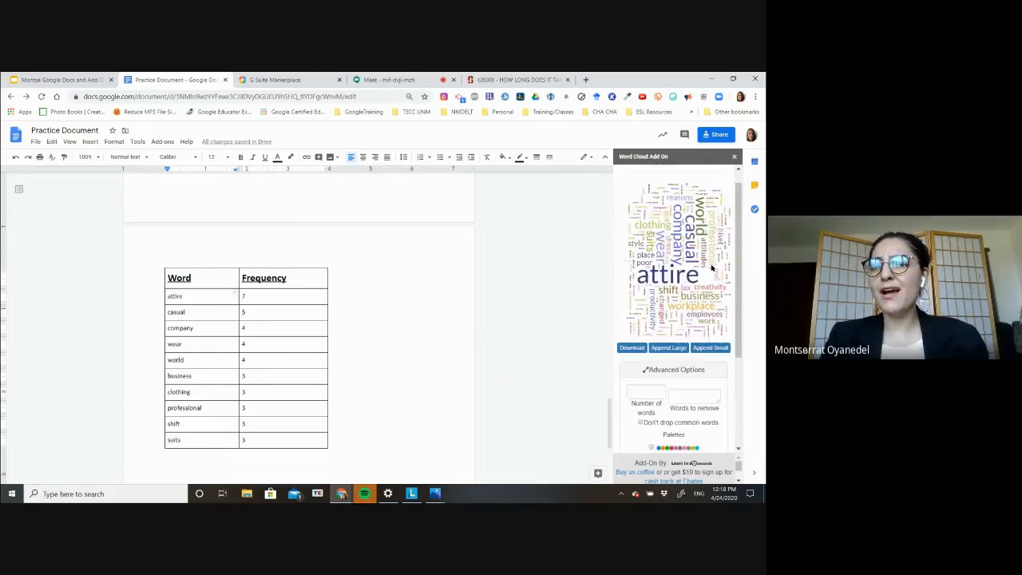
pyautogui.click(735, 159)
# Step: Review the document from the Math Type section back up to the Word Cloud heading and sample essay
pyautogui.scroll(5, 359, 319)
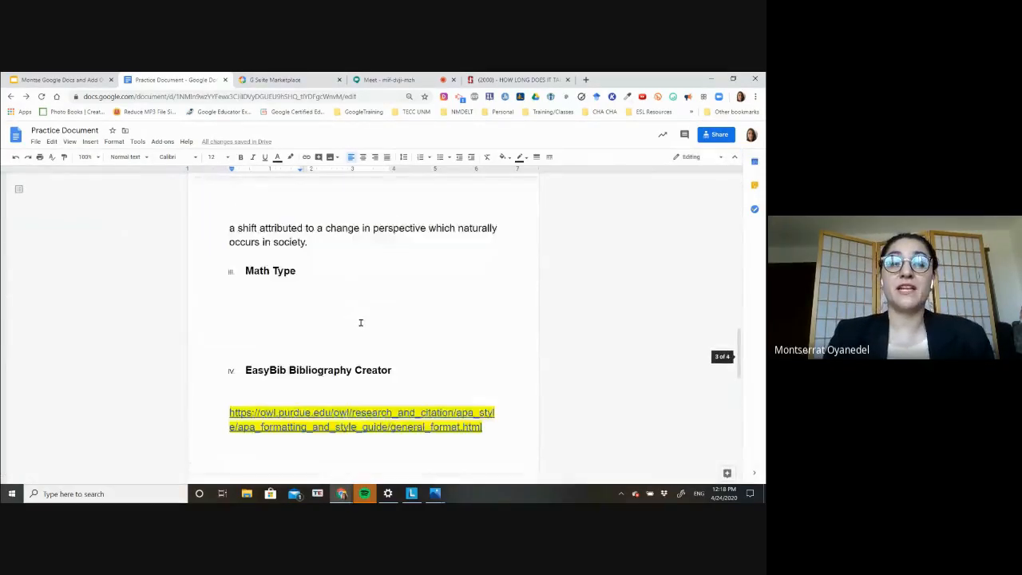
pyautogui.scroll(1, 361, 323)
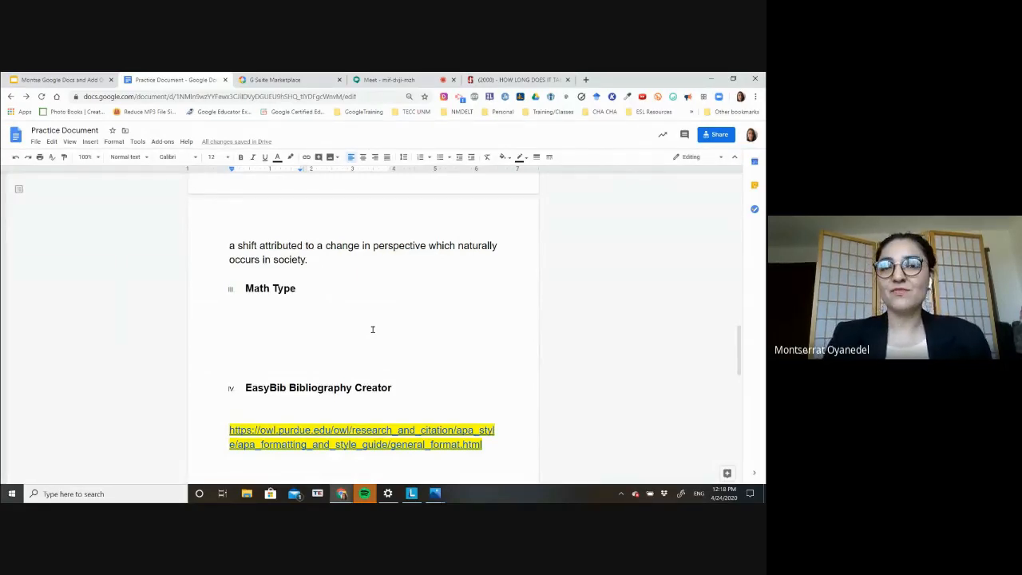
pyautogui.scroll(6, 372, 329)
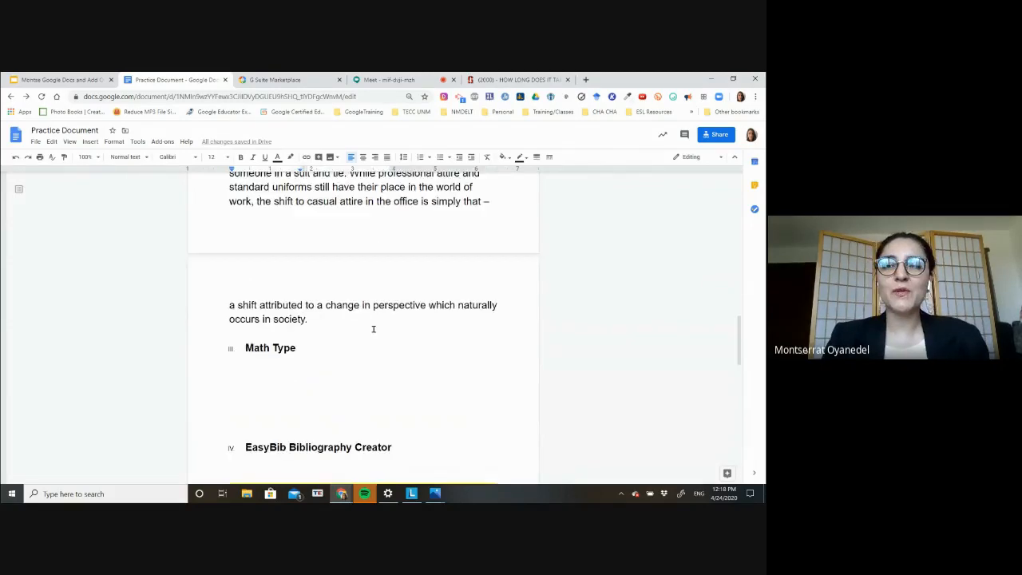
pyautogui.scroll(10, 378, 328)
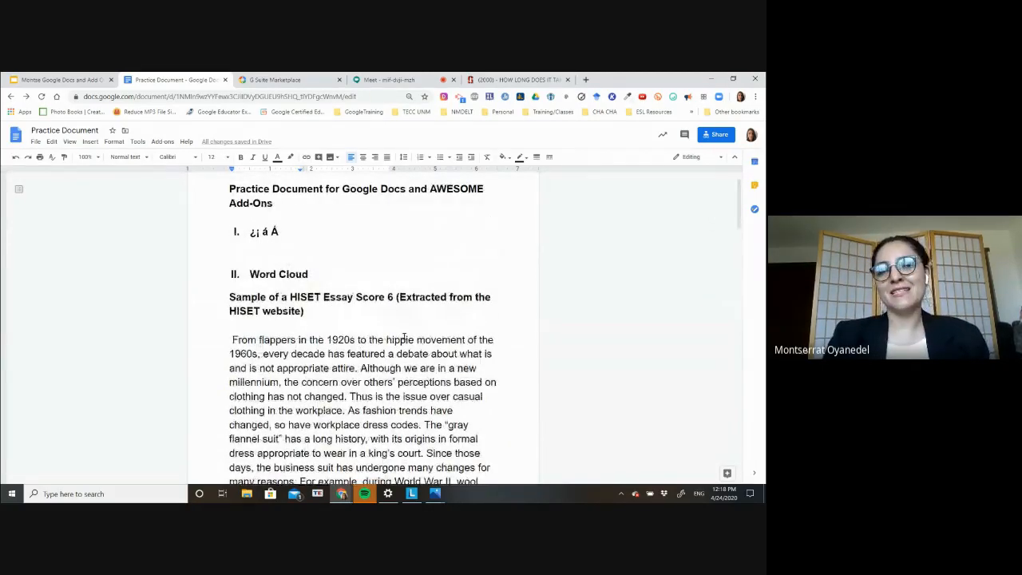
pyautogui.scroll(-3, 404, 338)
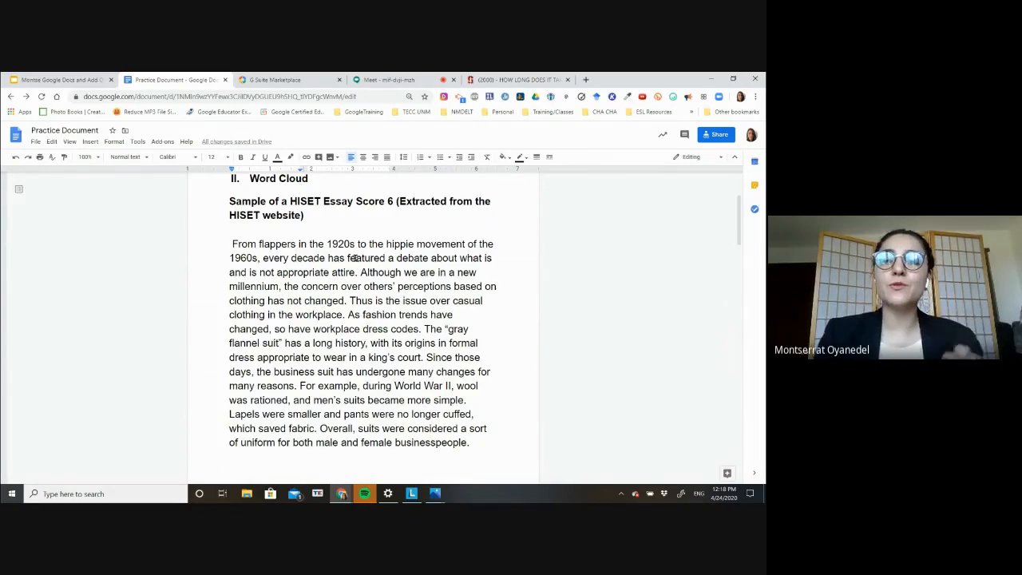
pyautogui.tripleClick(322, 187)
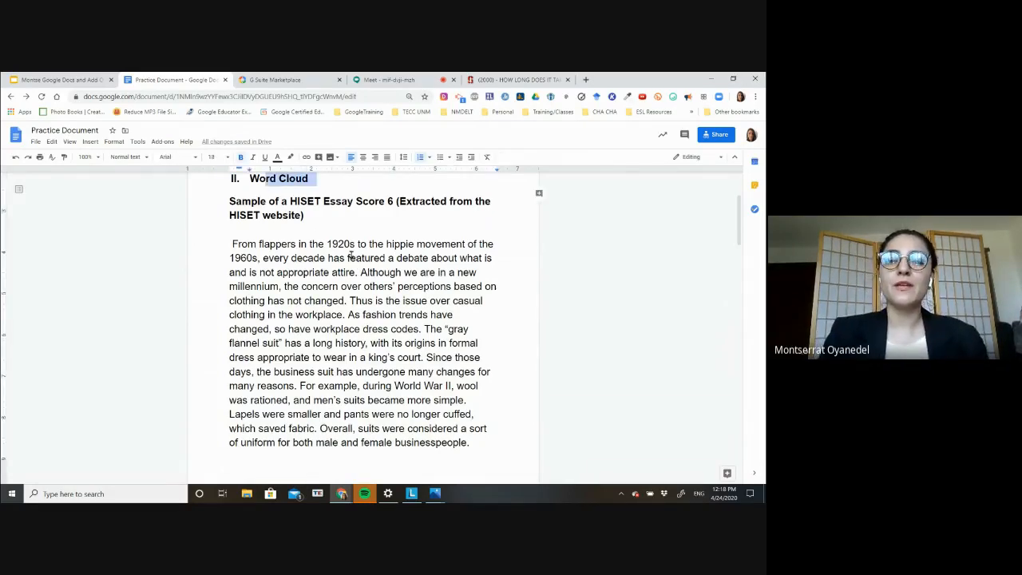
# Step: Open the MathType math equation editor on the blank line below the Math Type heading
pyautogui.scroll(-2, 351, 257)
pyautogui.scroll(-8, 351, 262)
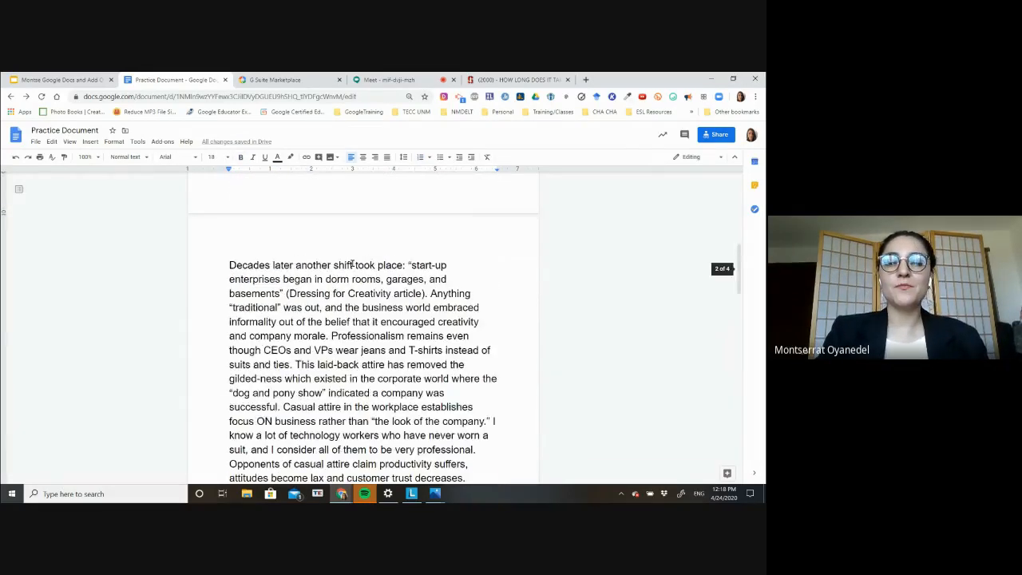
pyautogui.tripleClick(249, 244)
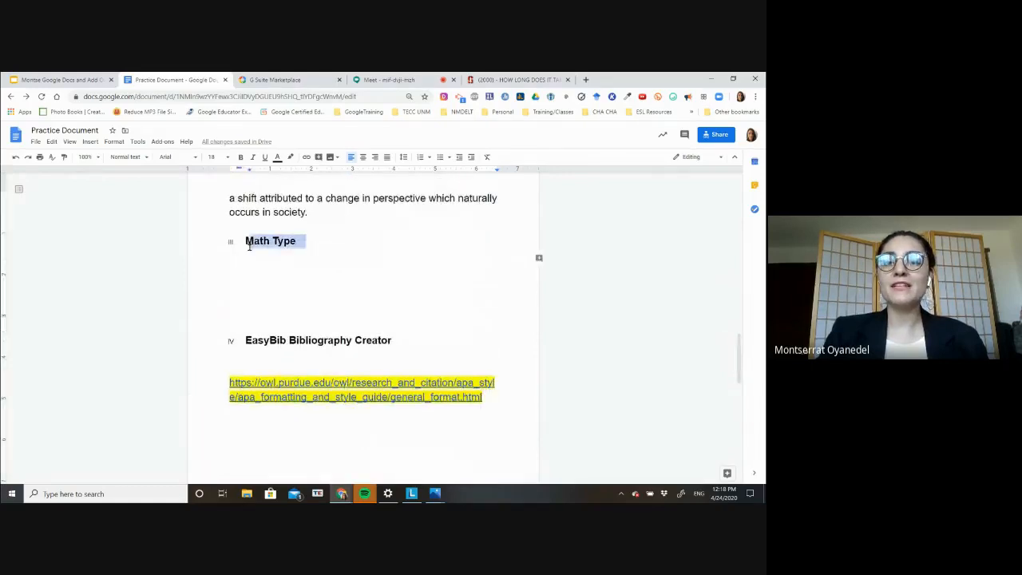
pyautogui.click(318, 275)
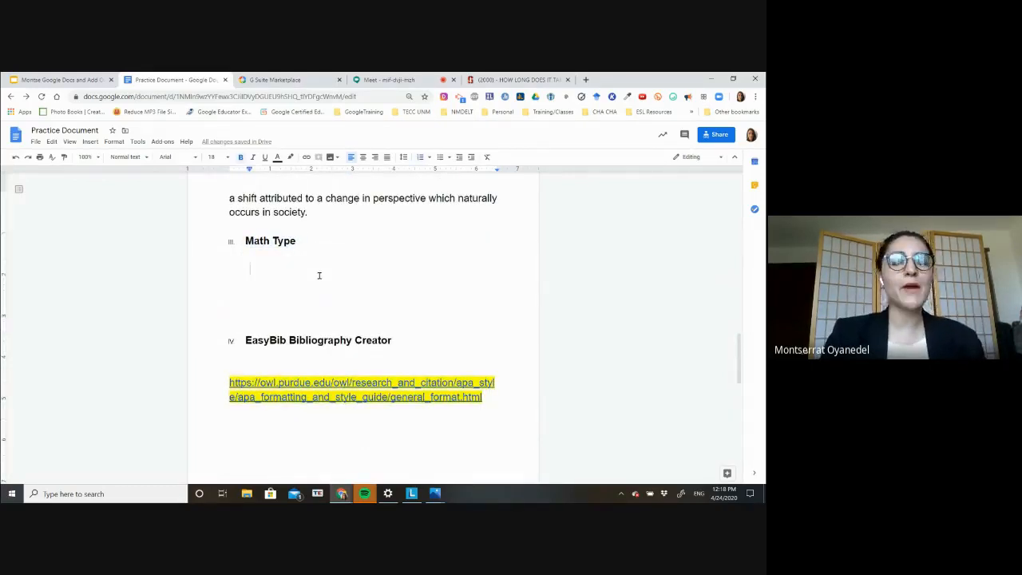
pyautogui.click(162, 142)
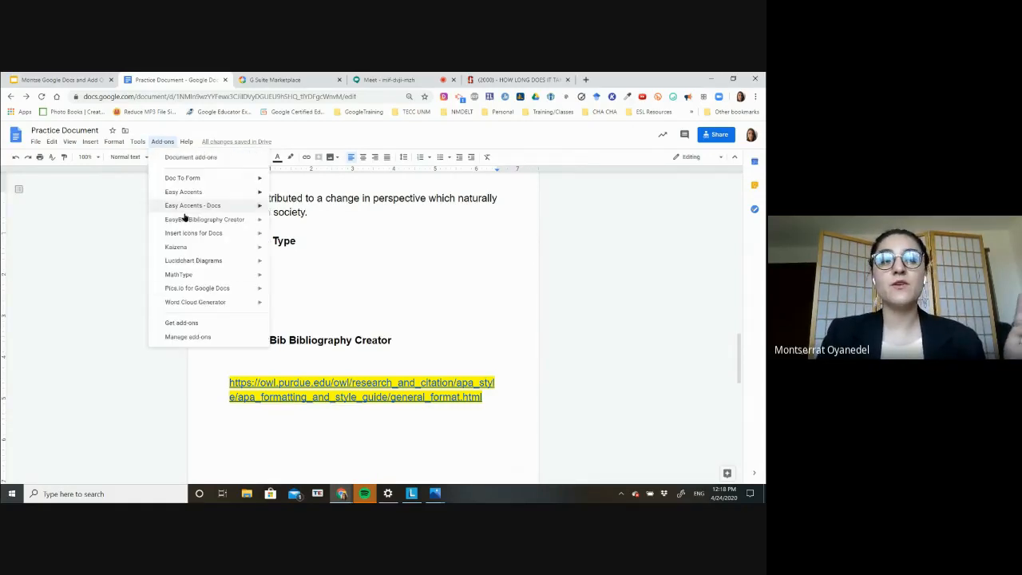
pyautogui.moveTo(186, 276)
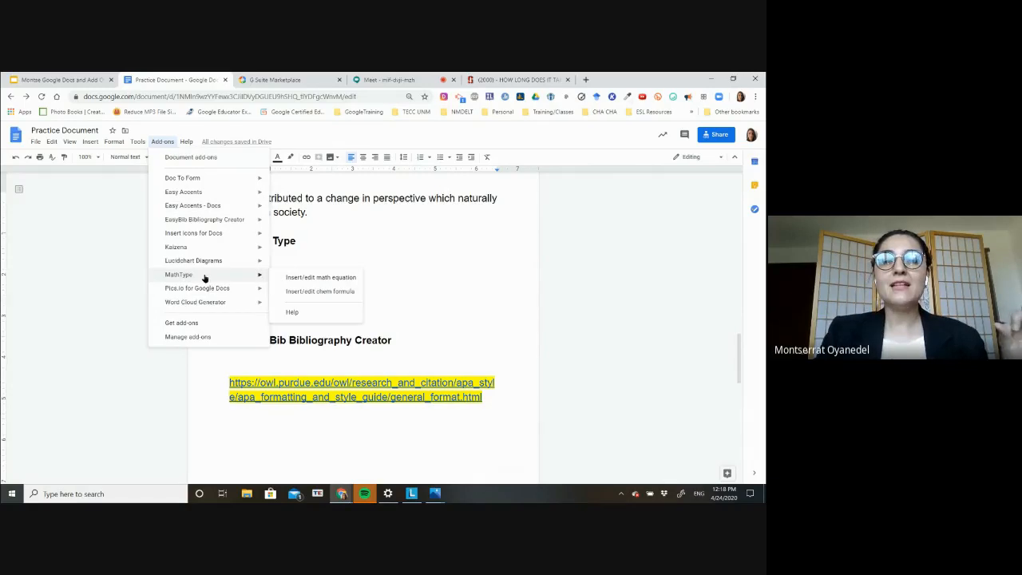
pyautogui.click(319, 278)
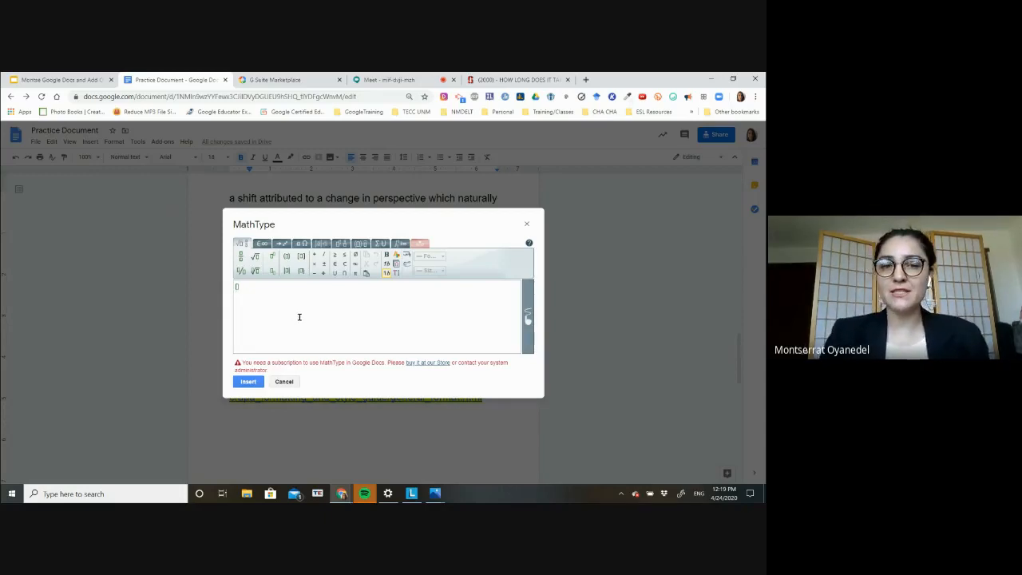
# Step: Enter a fraction in the MathType editor with 4√2 as the numerator and √3 as the denominator
pyautogui.click(238, 256)
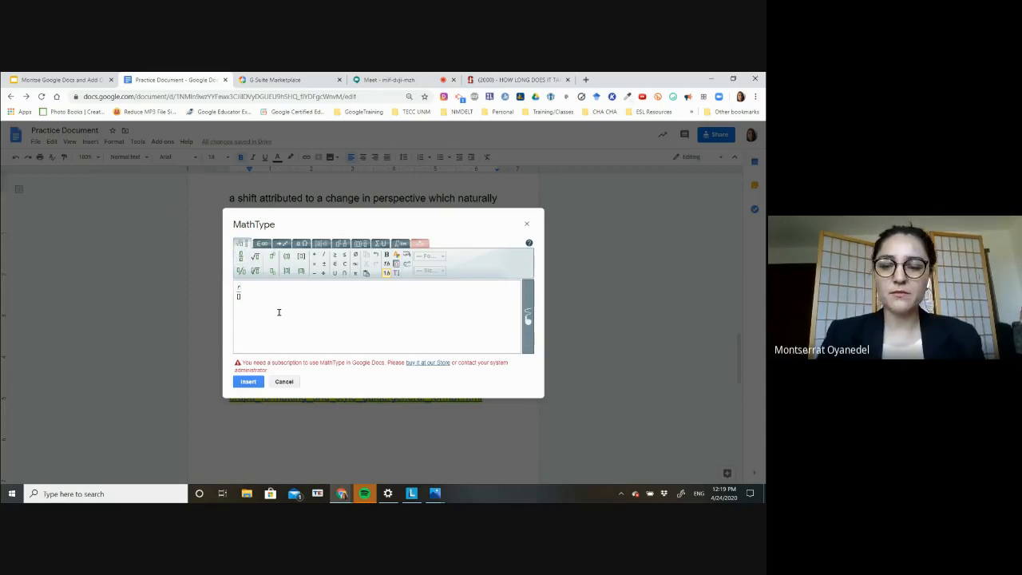
pyautogui.write('4')
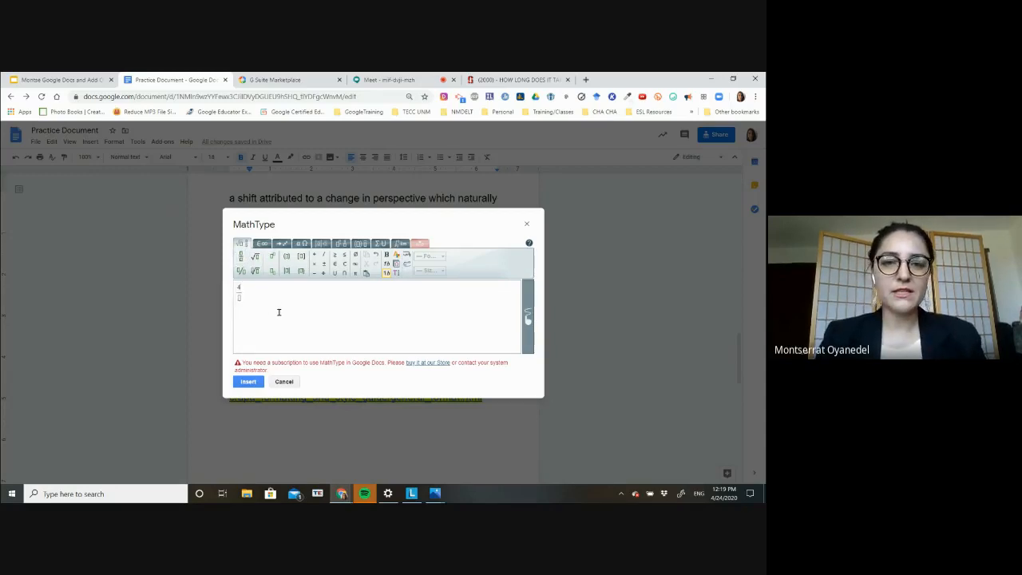
pyautogui.click(255, 256)
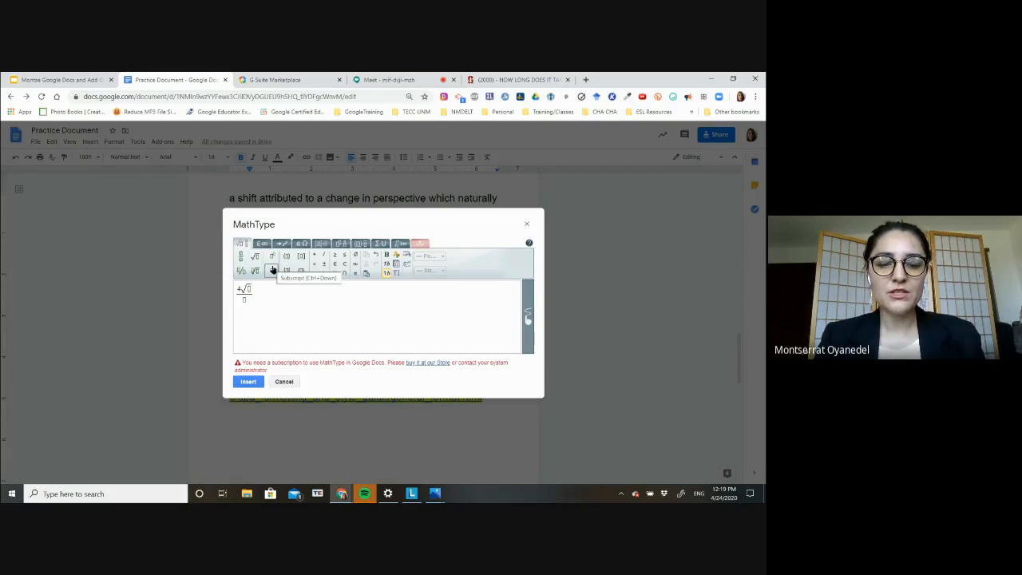
pyautogui.write('2')
pyautogui.click(247, 301)
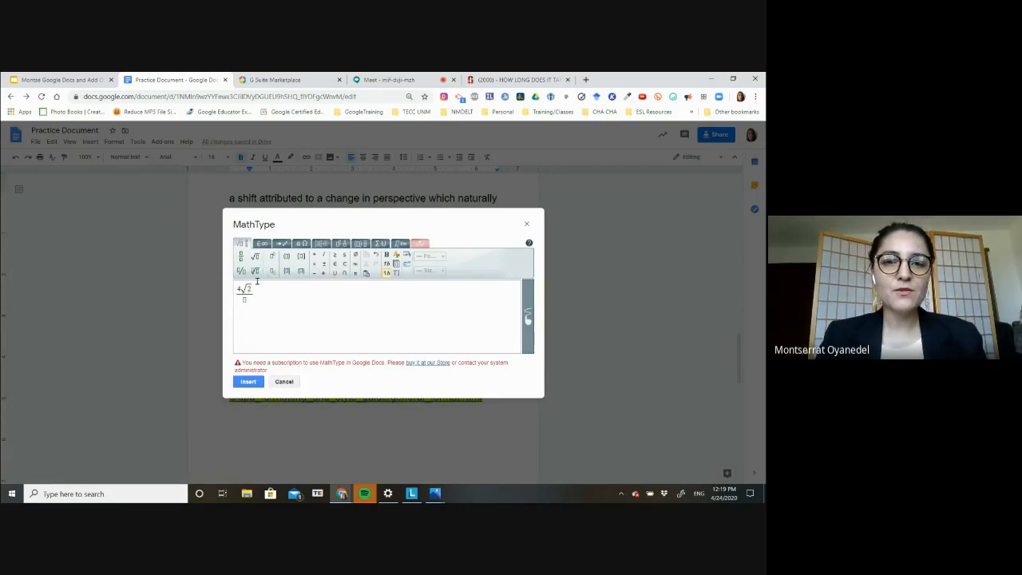
pyautogui.click(254, 256)
pyautogui.write('3')
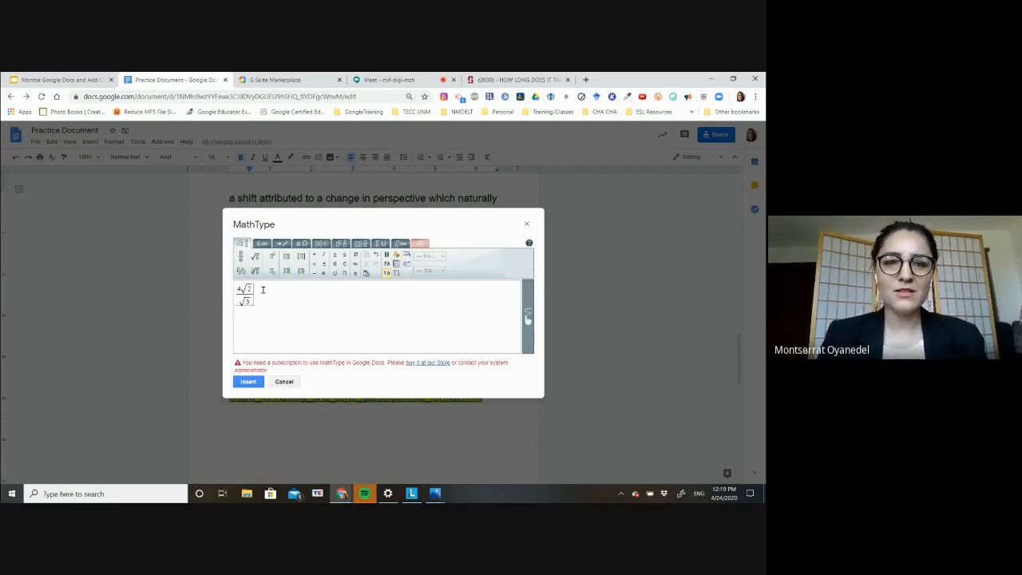
# Step: Add + √3 after the fraction in the MathType equation
pyautogui.click(313, 254)
pyautogui.click(254, 257)
pyautogui.write('3')
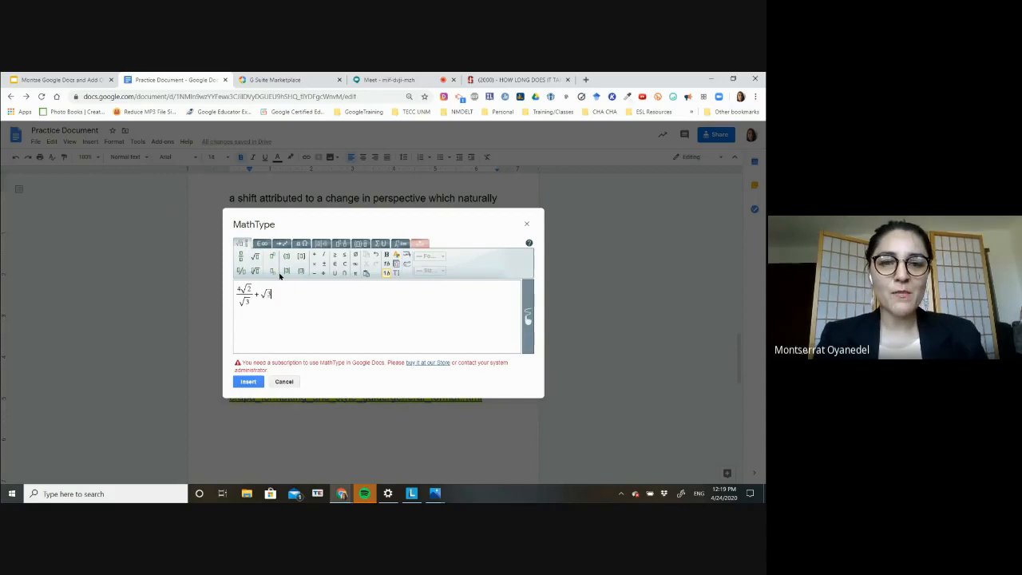
# Step: Add + 2³ under the second square root in the MathType editor and insert the finished equation into the document
pyautogui.write('+')
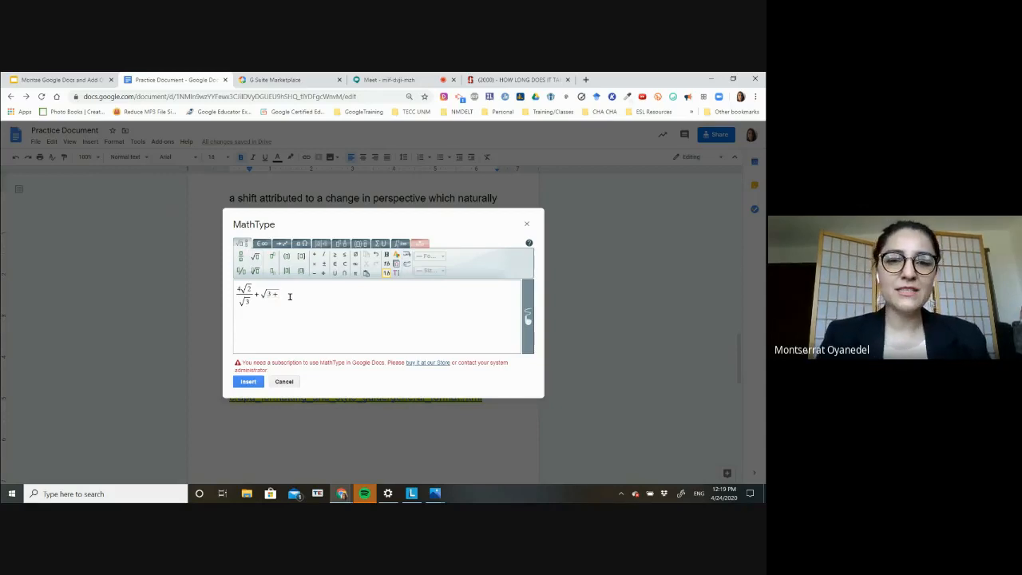
pyautogui.click(272, 256)
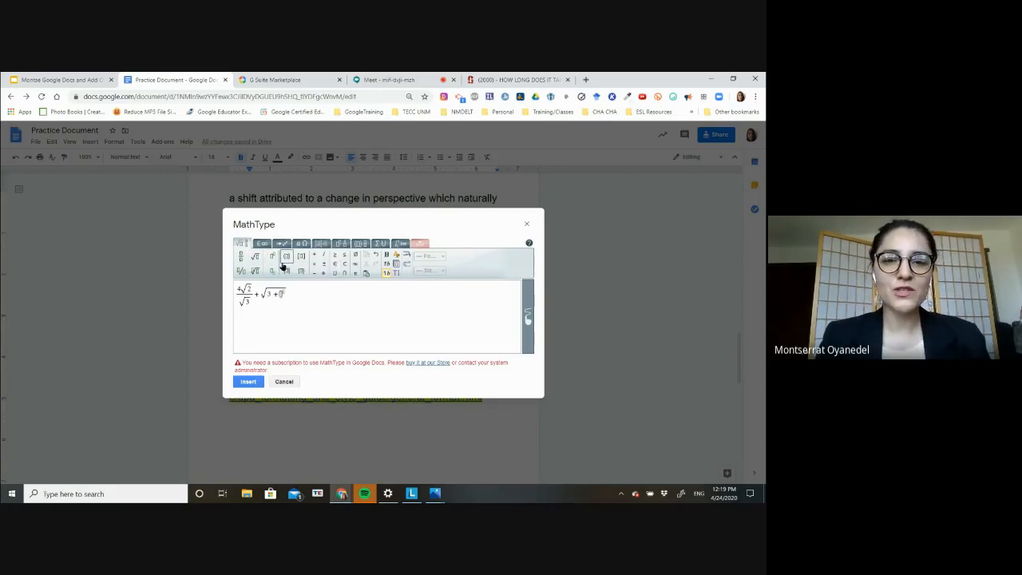
pyautogui.write('2')
pyautogui.click(287, 293)
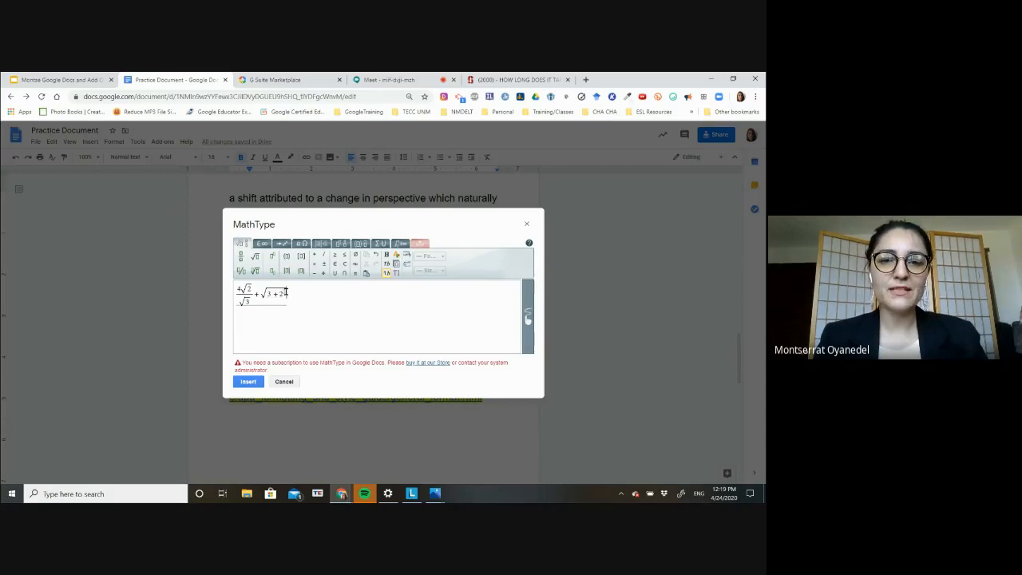
pyautogui.click(283, 292)
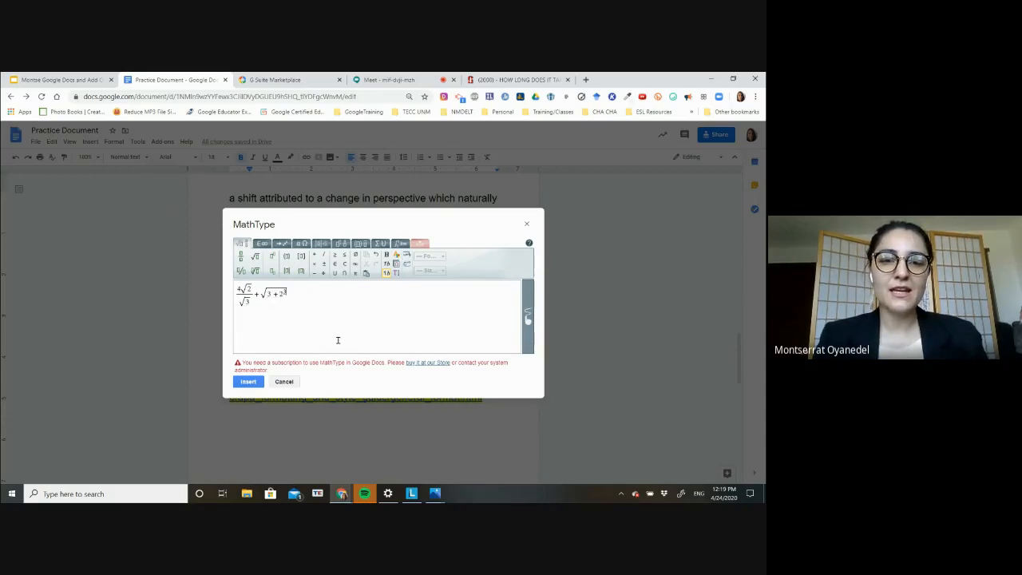
pyautogui.click(249, 382)
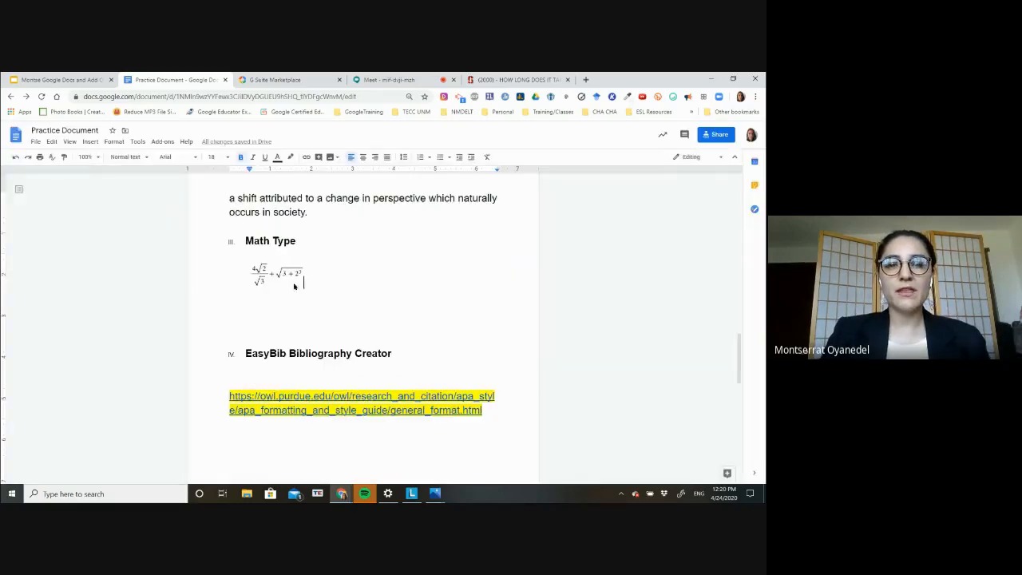
# Step: Enlarge the inserted equation image below the Math Type heading and start a new line beneath it
pyautogui.click(294, 284)
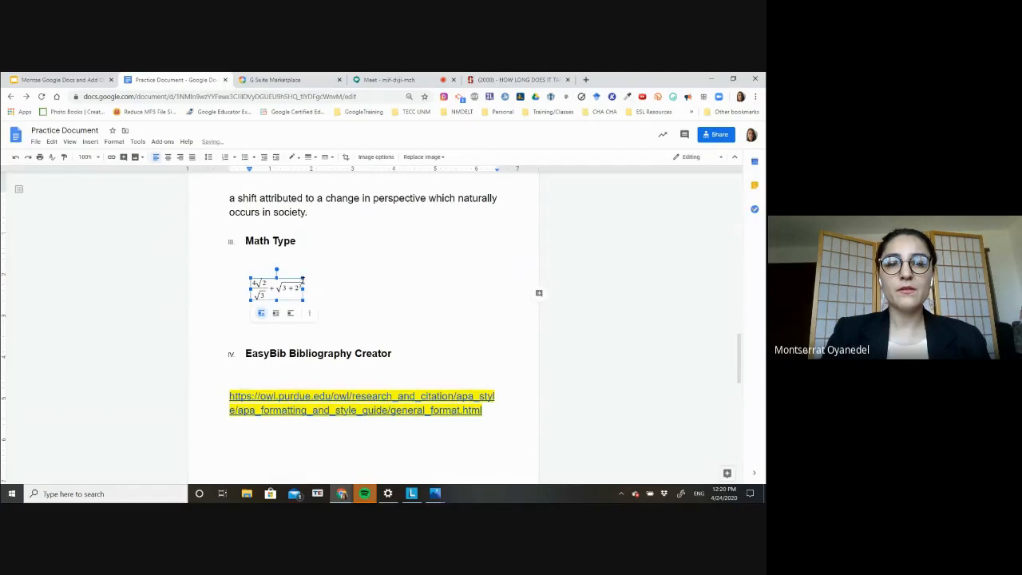
pyautogui.moveTo(303, 278); pyautogui.dragTo(324, 269)
pyautogui.click(408, 289)
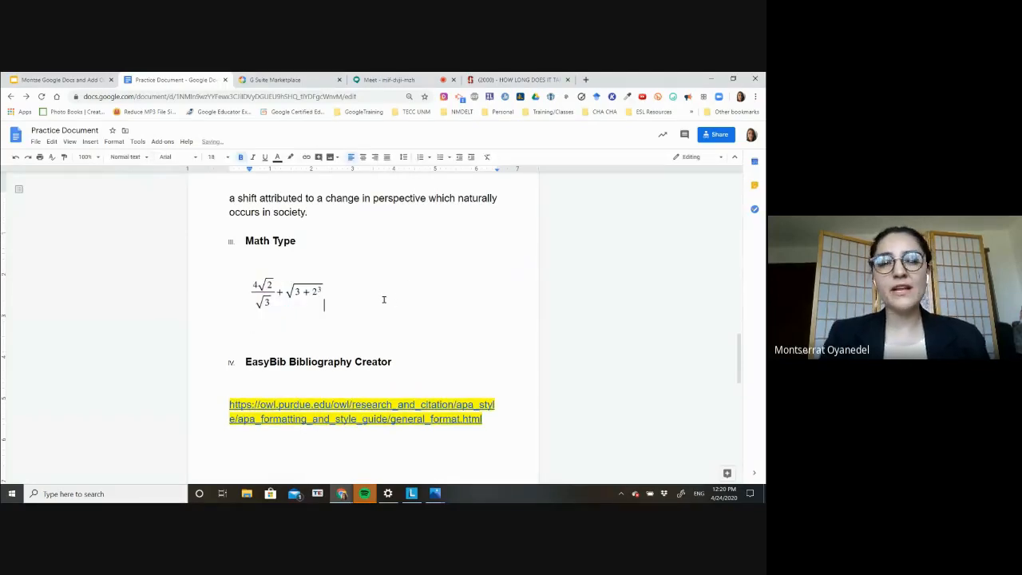
pyautogui.press('Return')
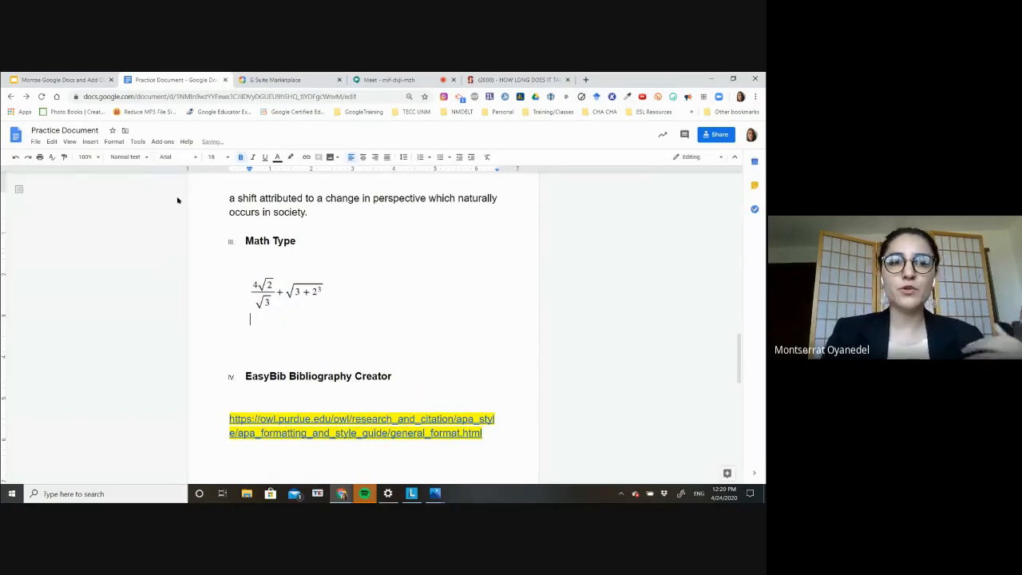
# Step: Create a MathType chemical formula with H, a subscript 2 and an equilibrium arrow, and insert it below the equation
pyautogui.click(163, 141)
pyautogui.moveTo(183, 275)
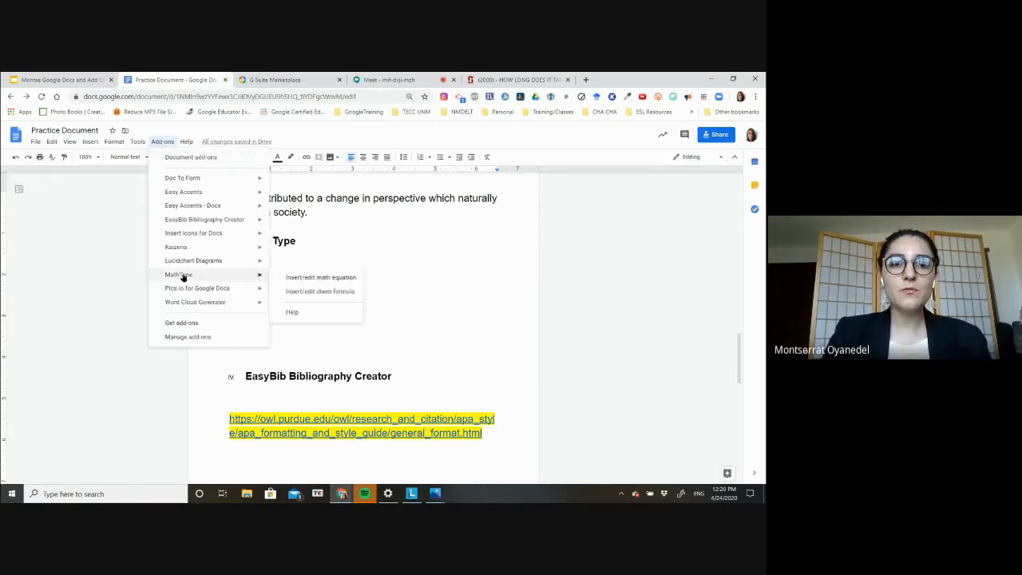
pyautogui.click(308, 292)
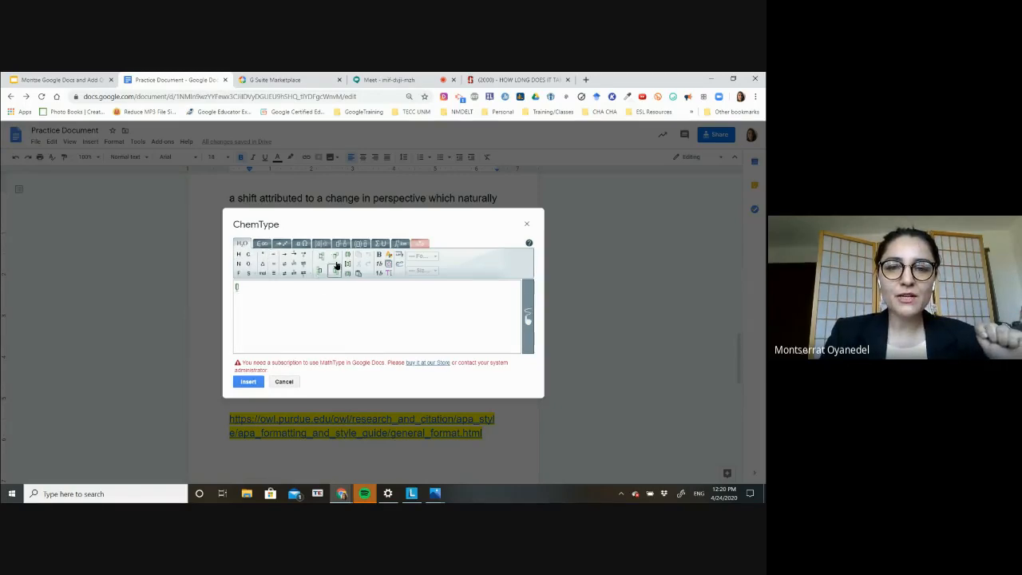
pyautogui.press('capslock')
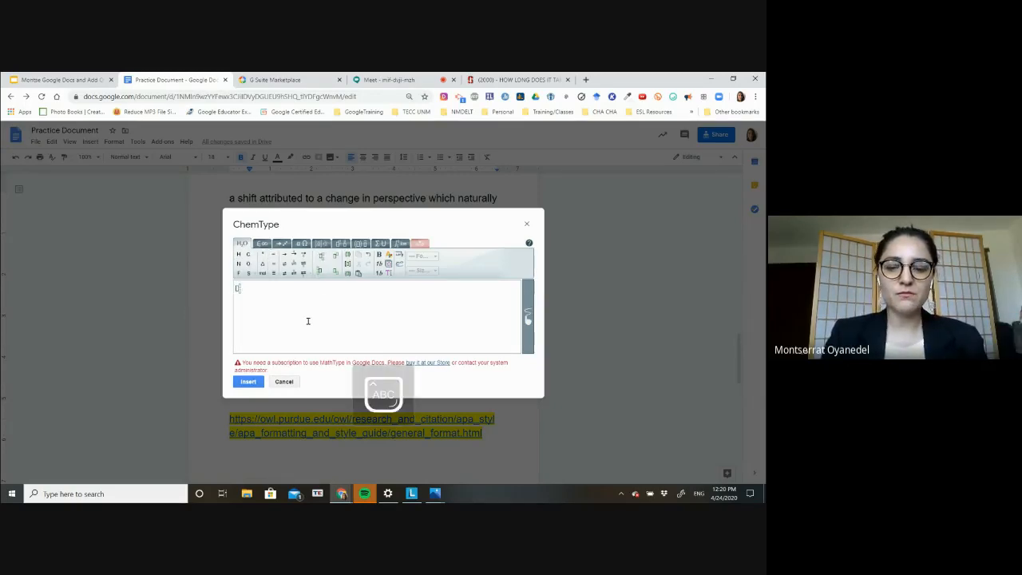
pyautogui.write('H')
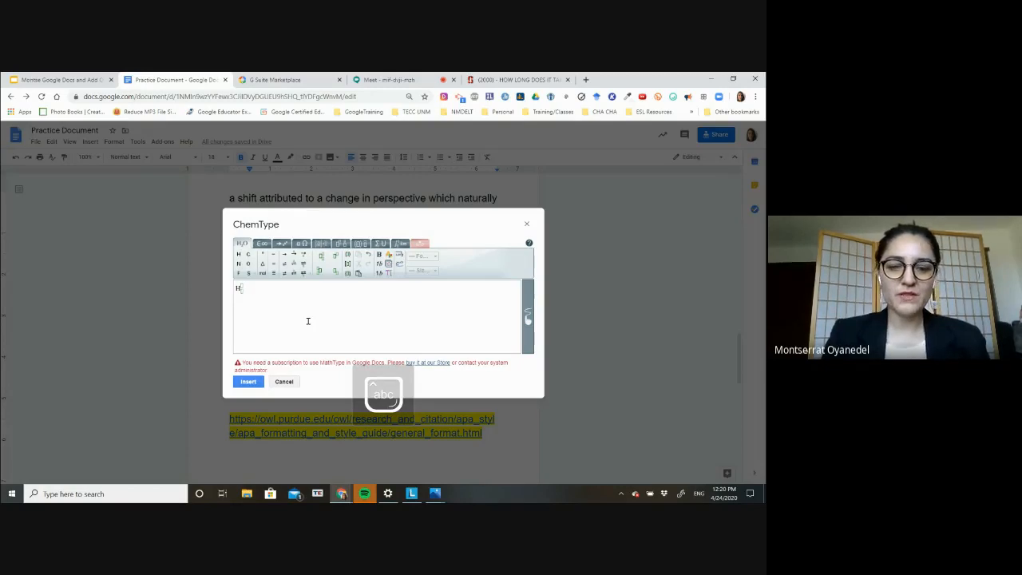
pyautogui.write('2')
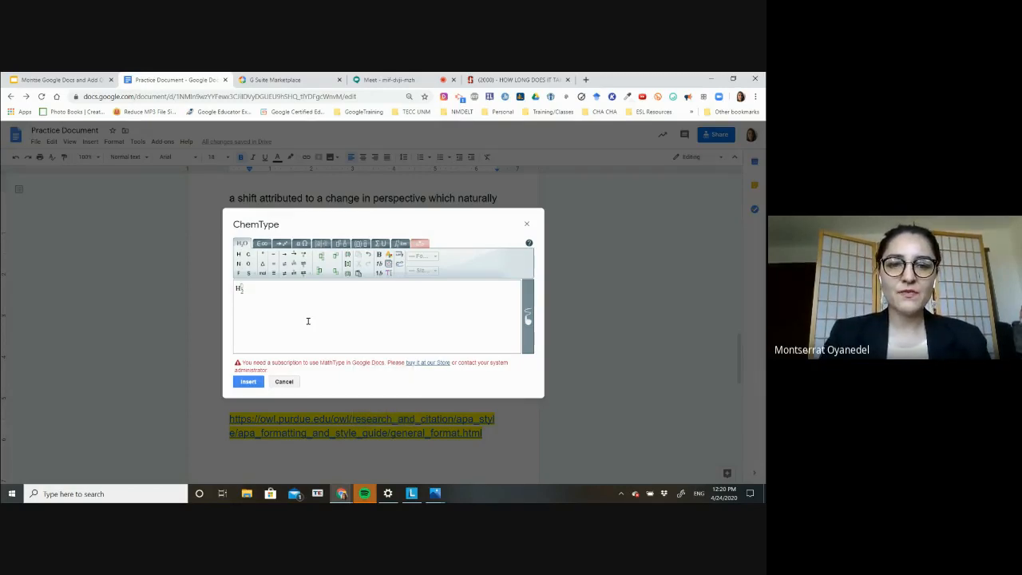
pyautogui.click(293, 263)
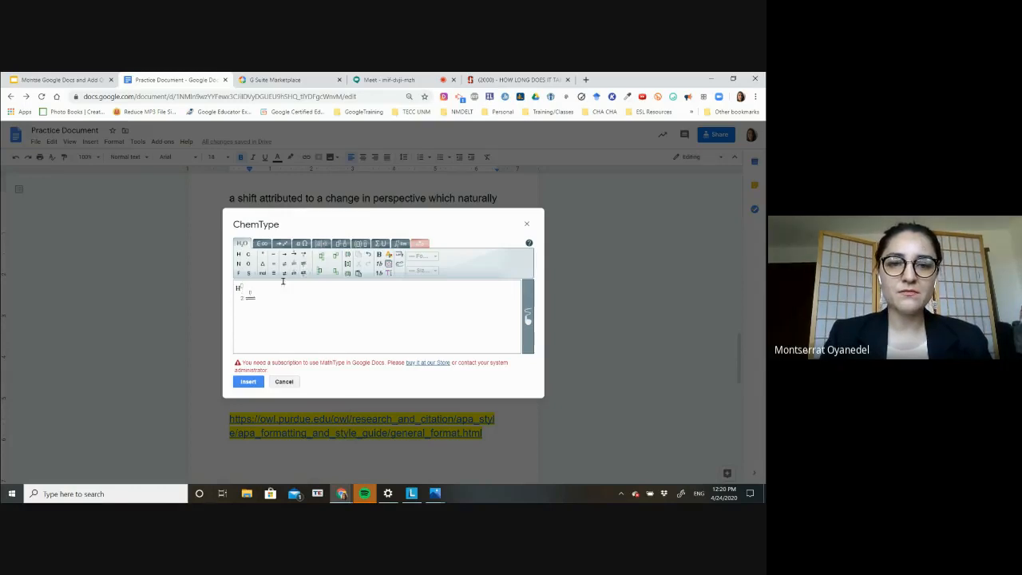
pyautogui.click(252, 384)
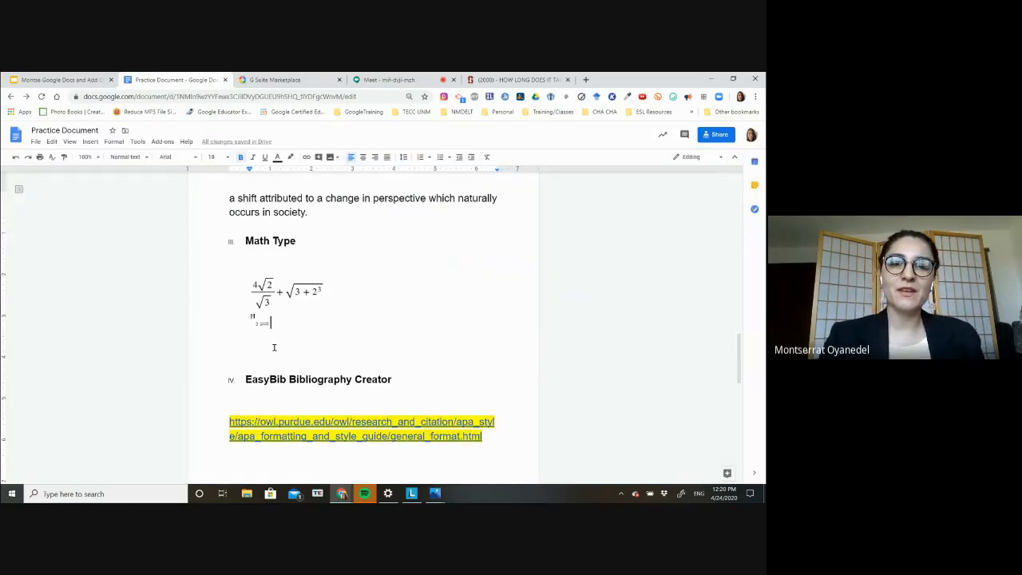
# Step: Enlarge the inserted chemical formula image below the equation and highlight the Math Type heading
pyautogui.click(264, 321)
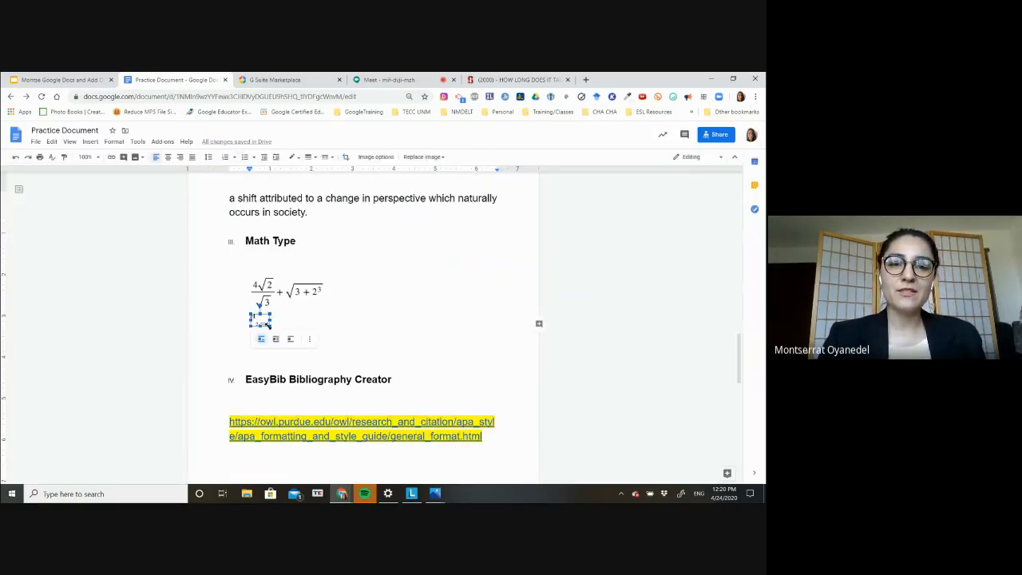
pyautogui.click(305, 329)
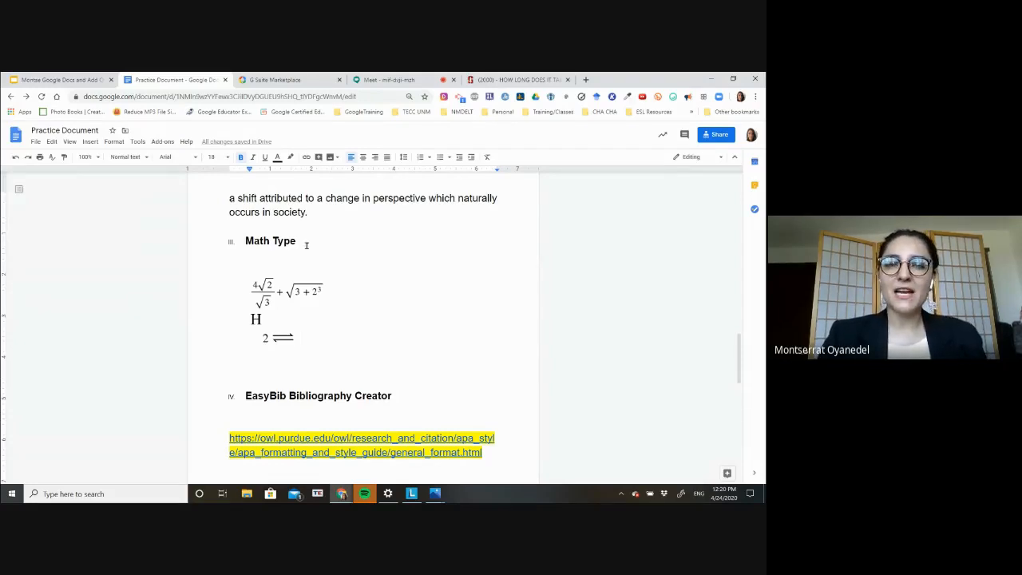
pyautogui.moveTo(301, 241); pyautogui.dragTo(230, 242)
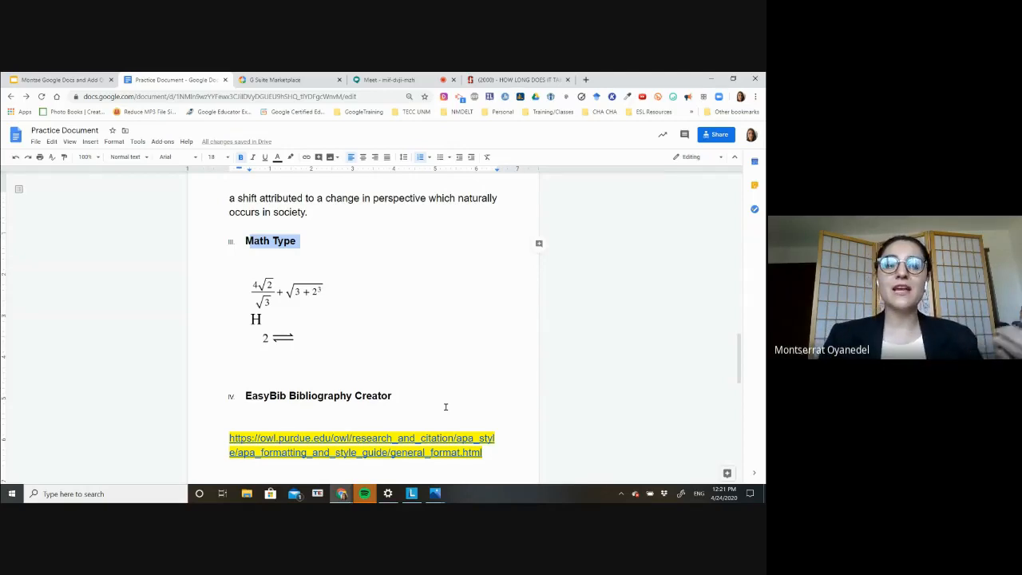
# Step: Add a blank line below the EasyBib Bibliography Creator heading and open the EasyBib add-on for managing the bibliography
pyautogui.click(229, 411)
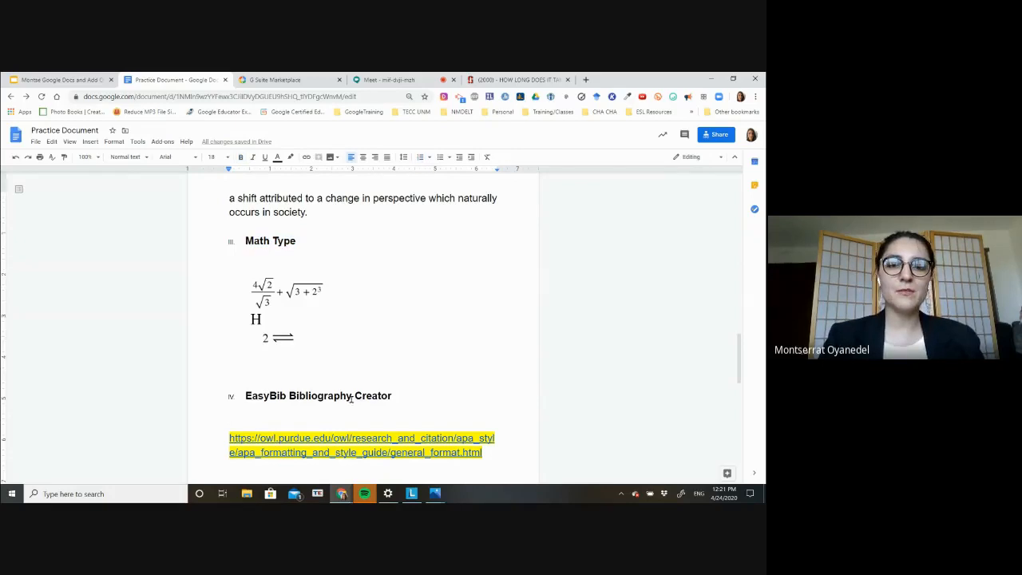
pyautogui.press('Return')
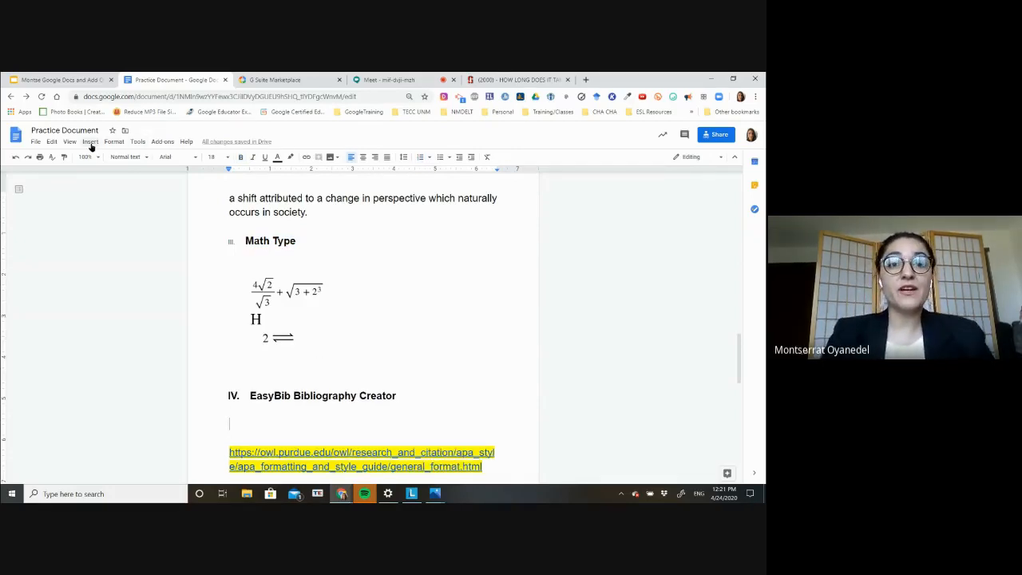
pyautogui.click(159, 142)
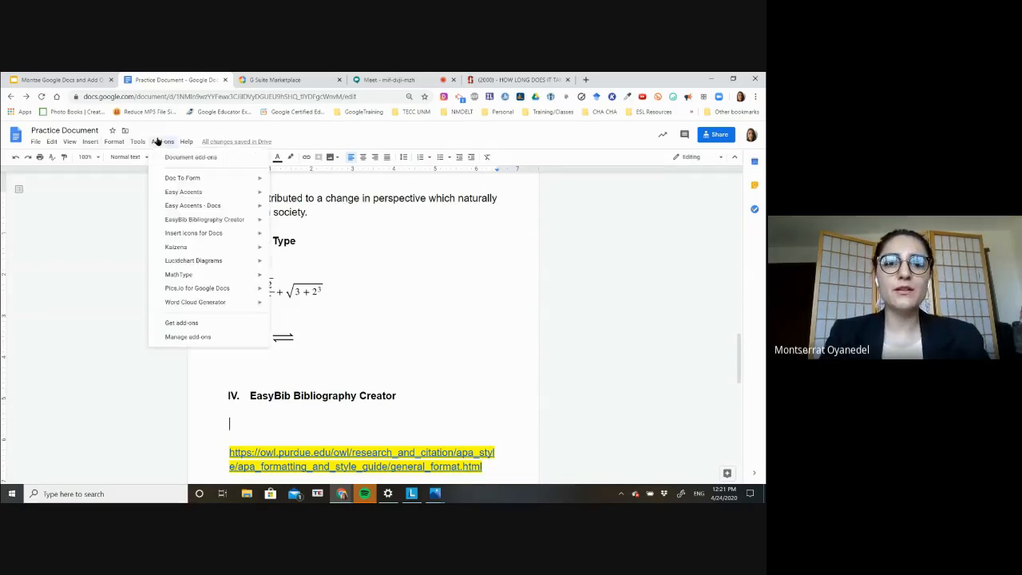
pyautogui.moveTo(195, 219)
pyautogui.click(287, 222)
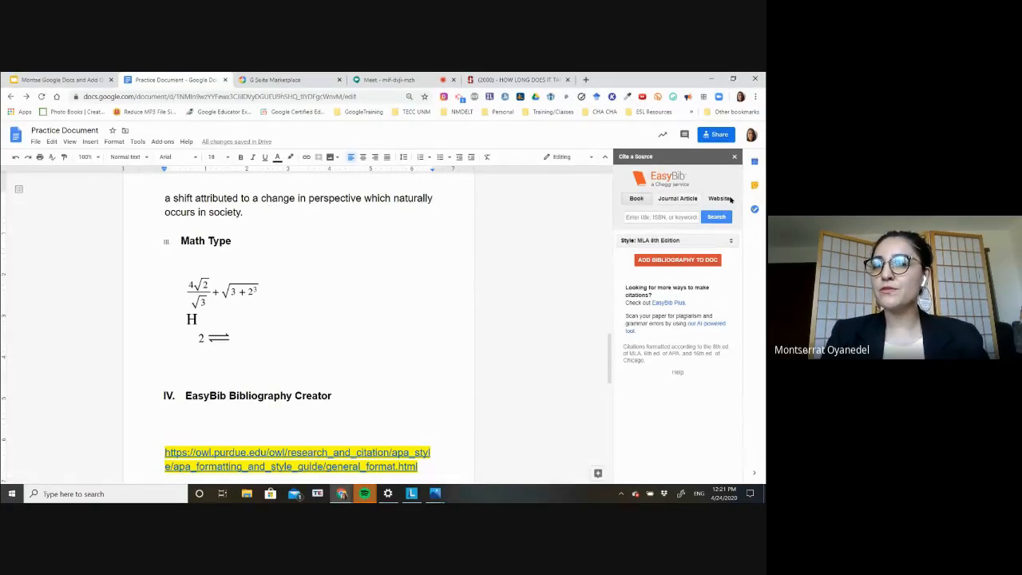
# Step: Set the EasyBib citation style to APA
pyautogui.click(680, 201)
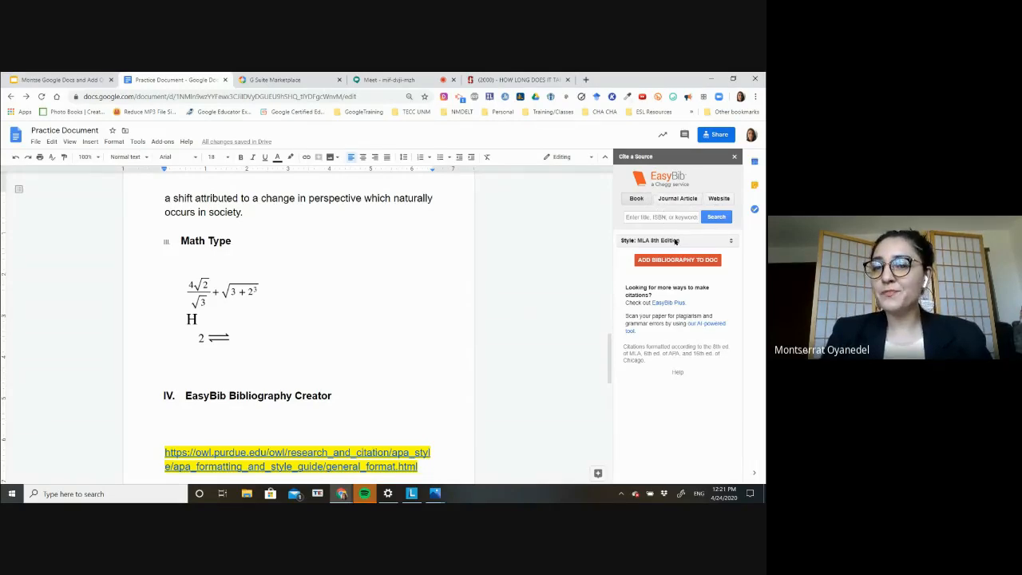
pyautogui.click(675, 241)
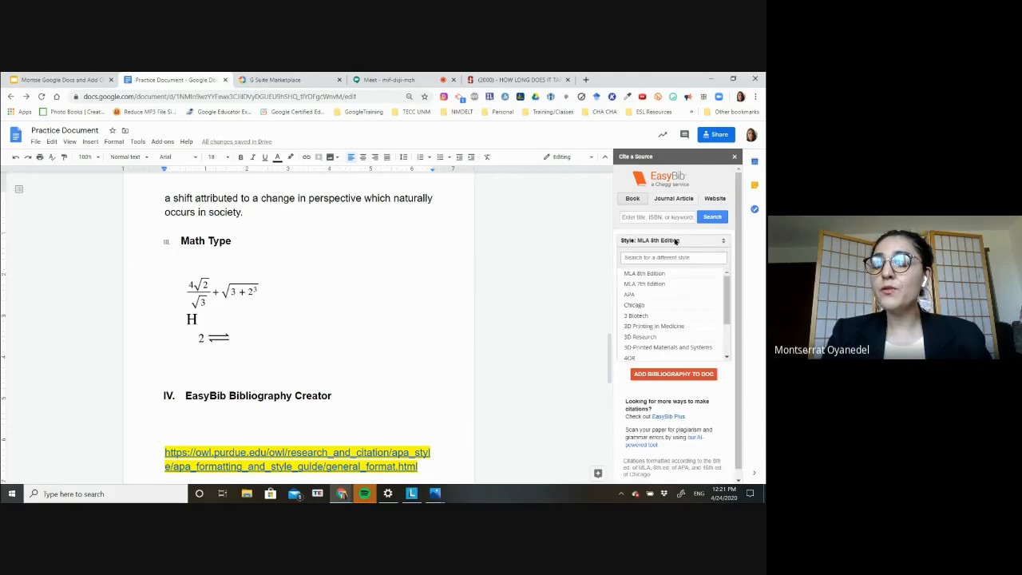
pyautogui.click(639, 295)
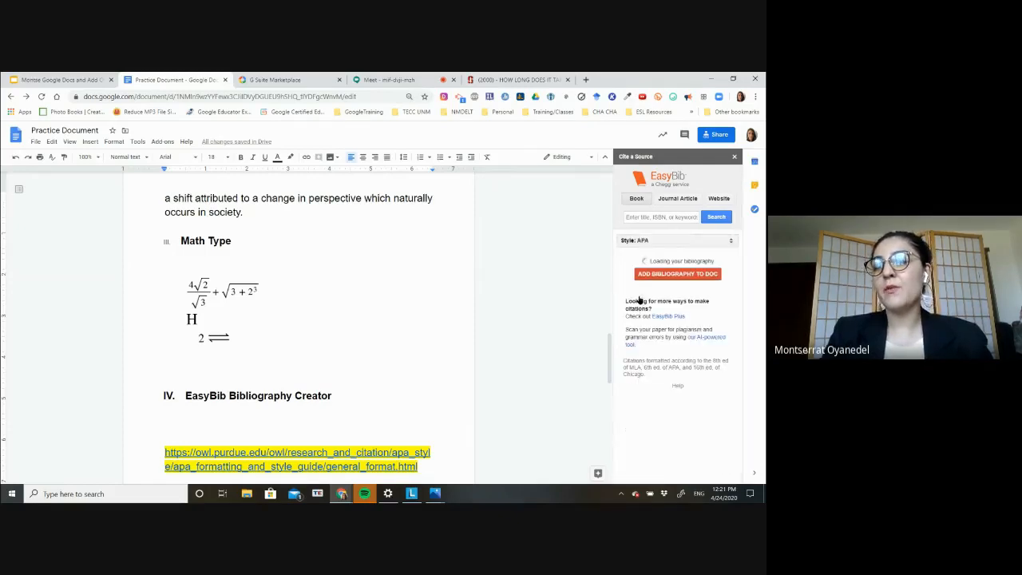
# Step: Search EasyBib for the book Multiple Pathways to the Student Brain and add the matching John Wiley & Sons 2014 edition to the bibliography
pyautogui.click(661, 216)
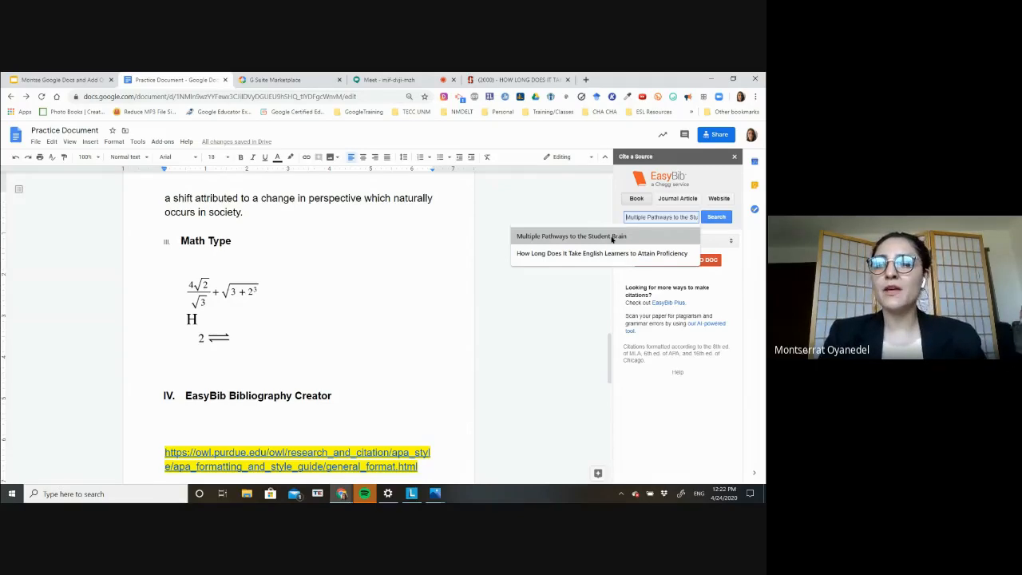
pyautogui.click(612, 236)
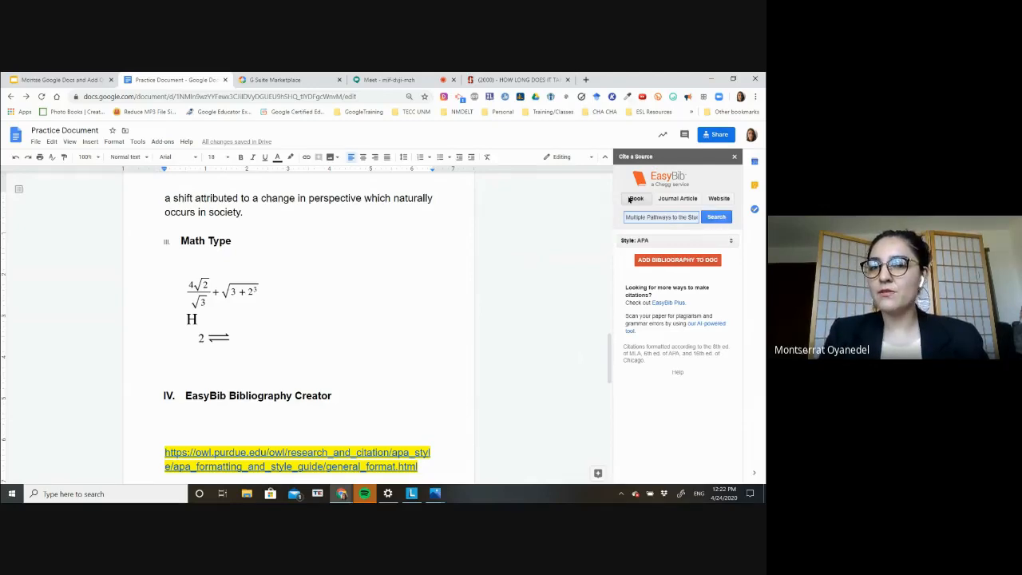
pyautogui.click(710, 217)
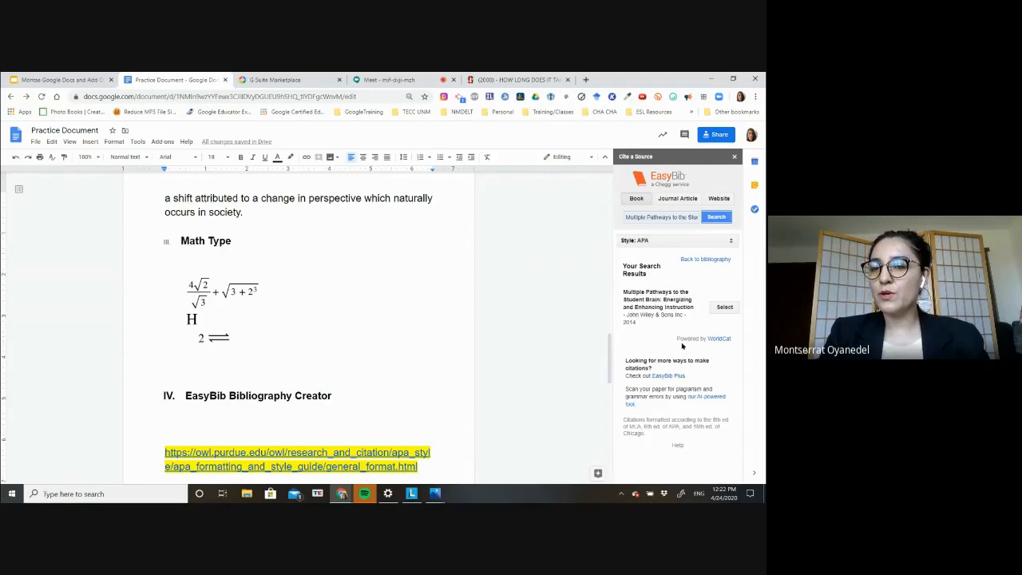
pyautogui.click(724, 307)
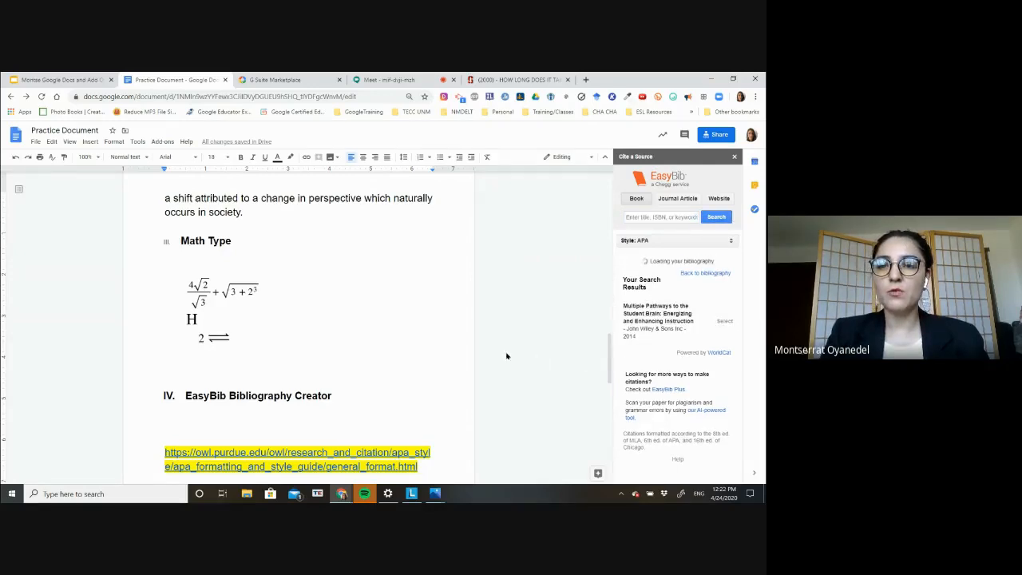
# Step: Return to the EasyBib section of the document and add the EasyBib bibliography to the document
pyautogui.scroll(-10, 380, 408)
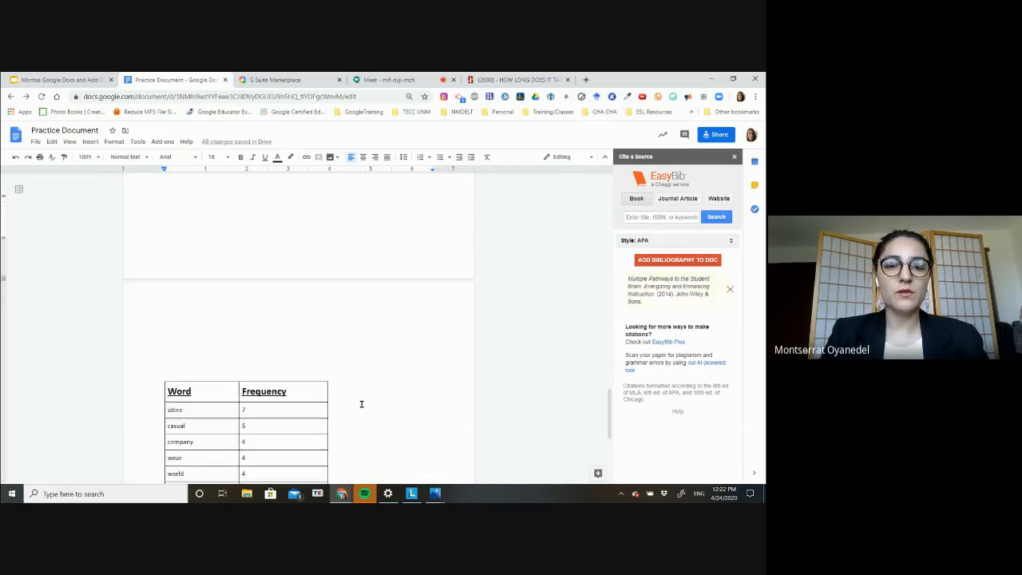
pyautogui.scroll(10, 362, 403)
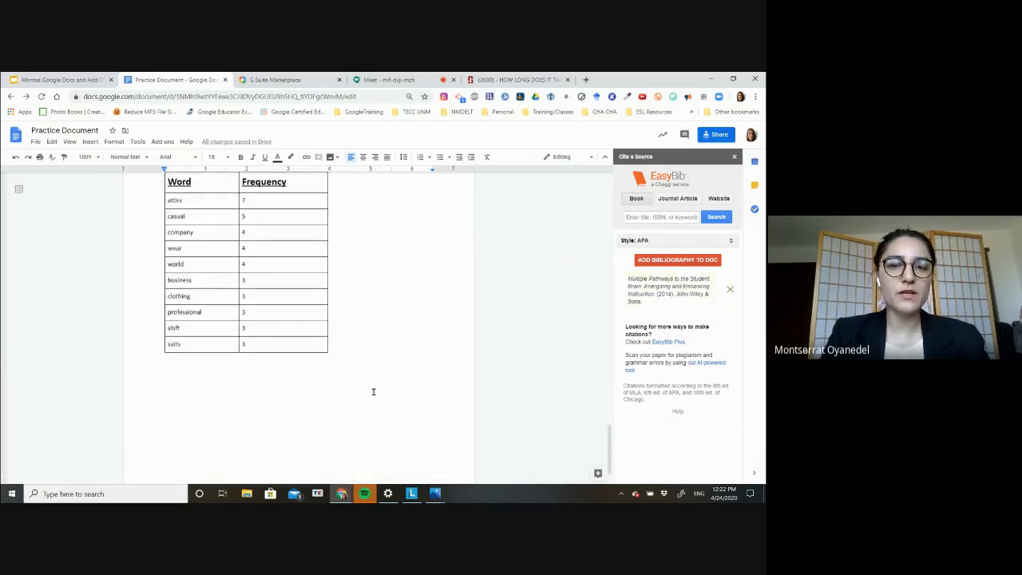
pyautogui.scroll(15, 373, 392)
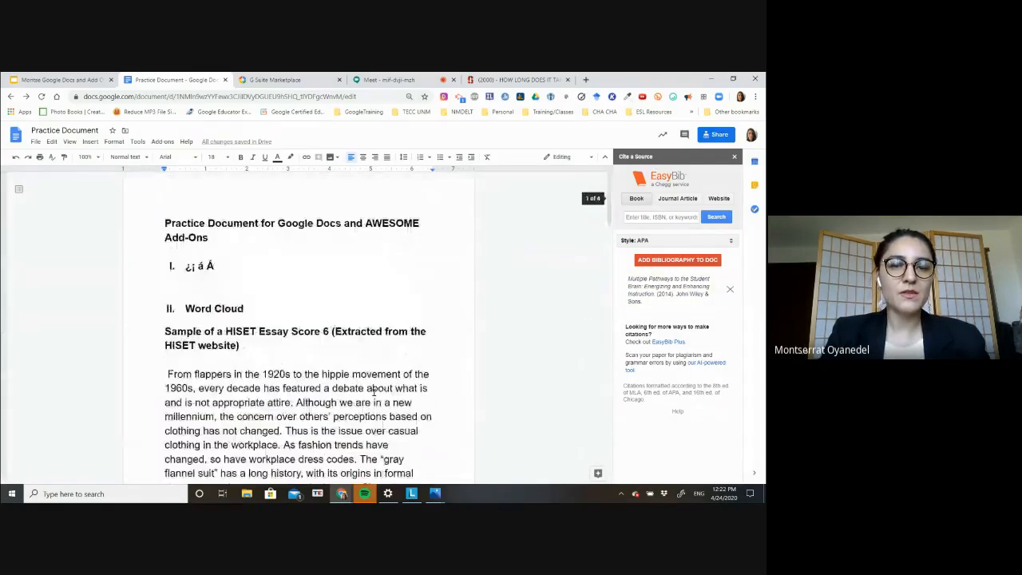
pyautogui.scroll(-8, 373, 395)
pyautogui.scroll(-10, 373, 395)
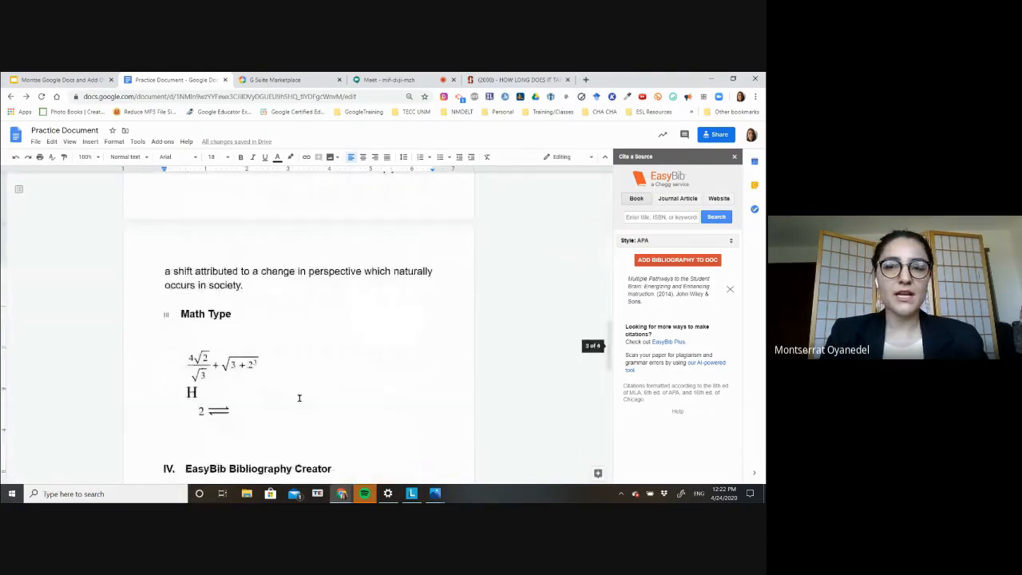
pyautogui.click(183, 323)
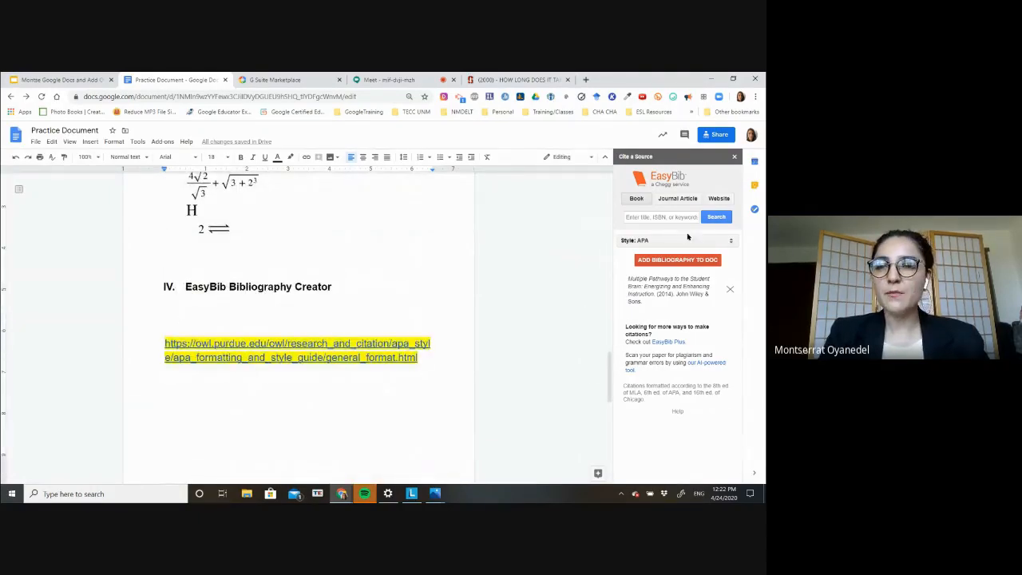
pyautogui.click(670, 260)
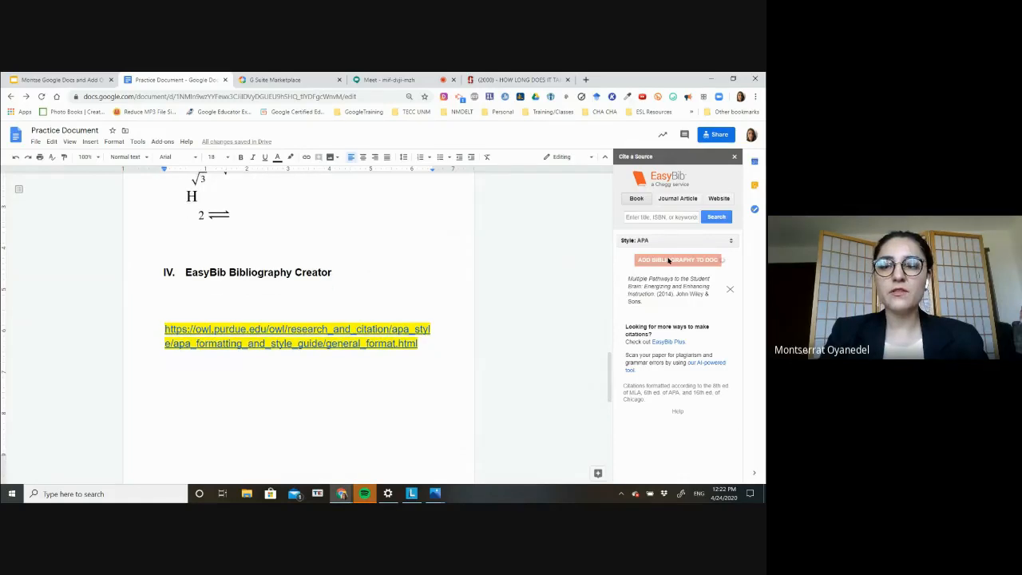
# Step: Open the Purdue OWL link in the EasyBib section and examine the General Format page's APA citation tool and guidelines
pyautogui.click(336, 298)
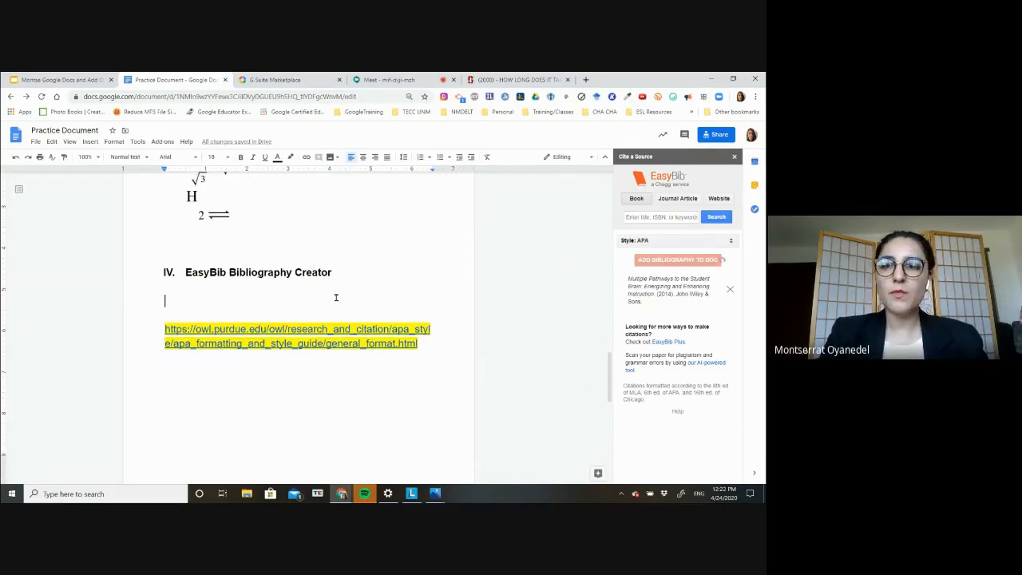
pyautogui.click(336, 298)
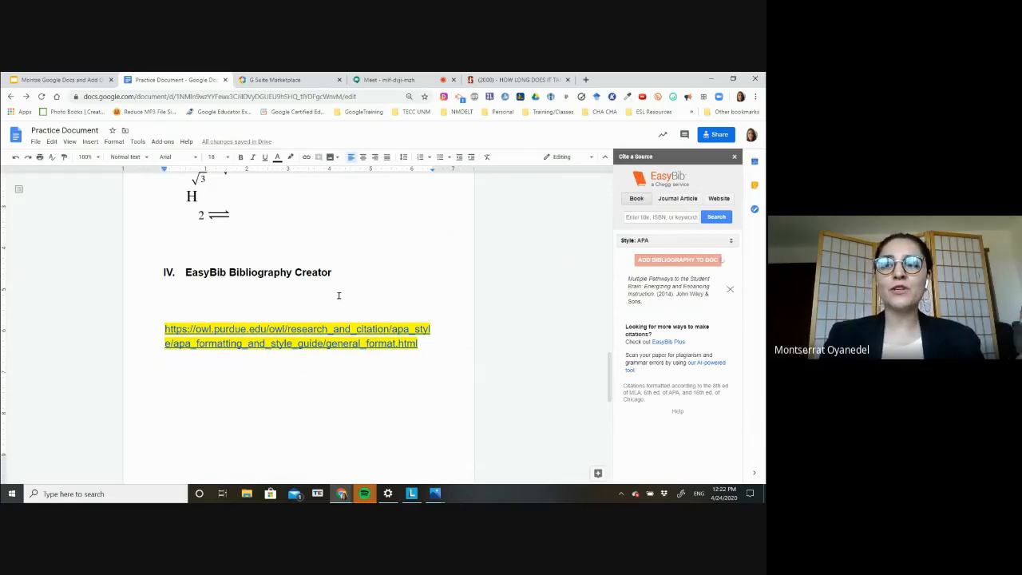
pyautogui.rightClick(299, 330)
pyautogui.click(223, 333)
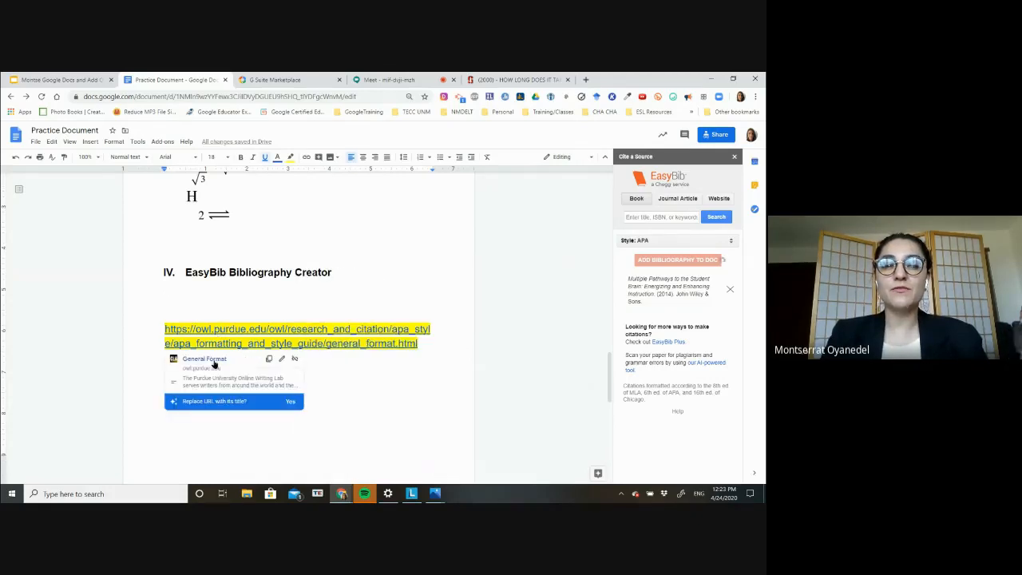
pyautogui.click(212, 360)
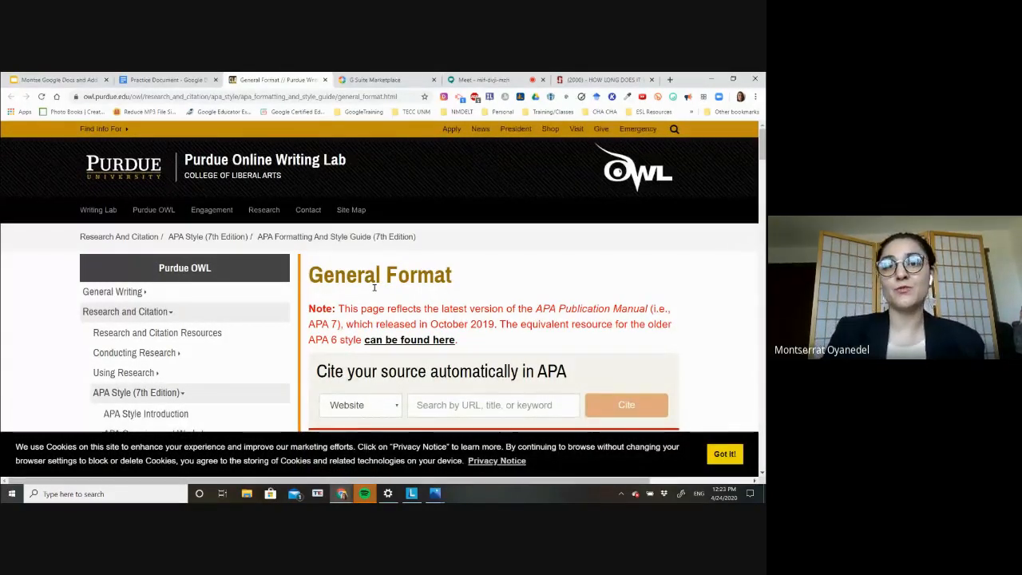
pyautogui.scroll(-2, 321, 280)
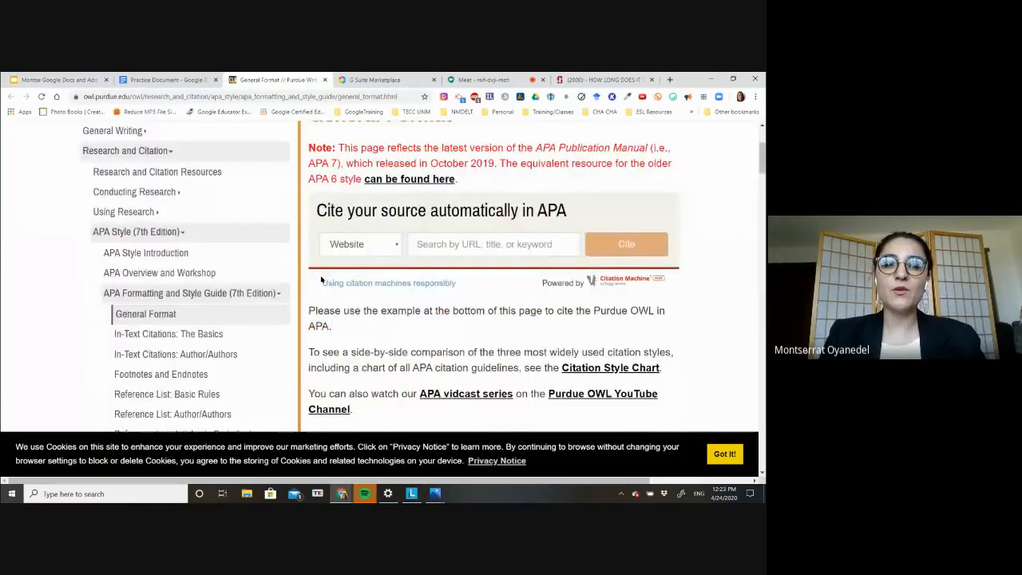
pyautogui.scroll(-1, 321, 280)
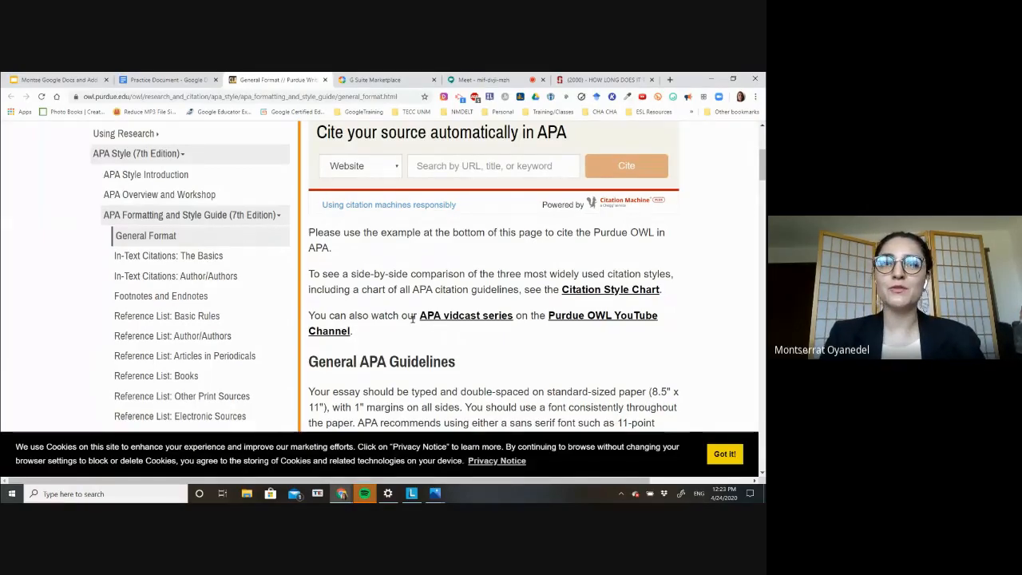
pyautogui.scroll(1, 316, 233)
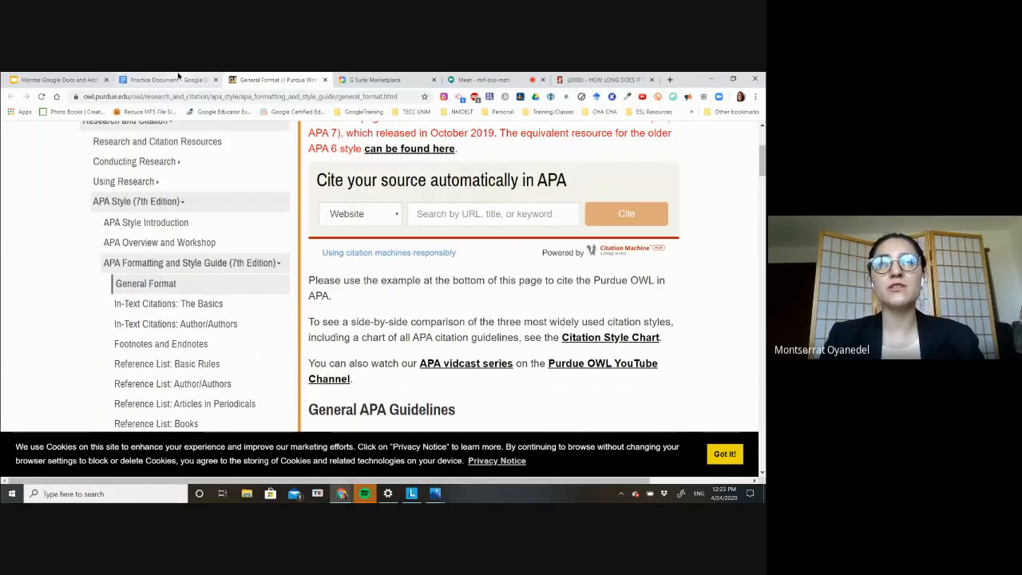
# Step: Return to the Google Slides presentation and advance the slideshow past the In Conclusion slide to the Respond to this question slide
pyautogui.click(179, 77)
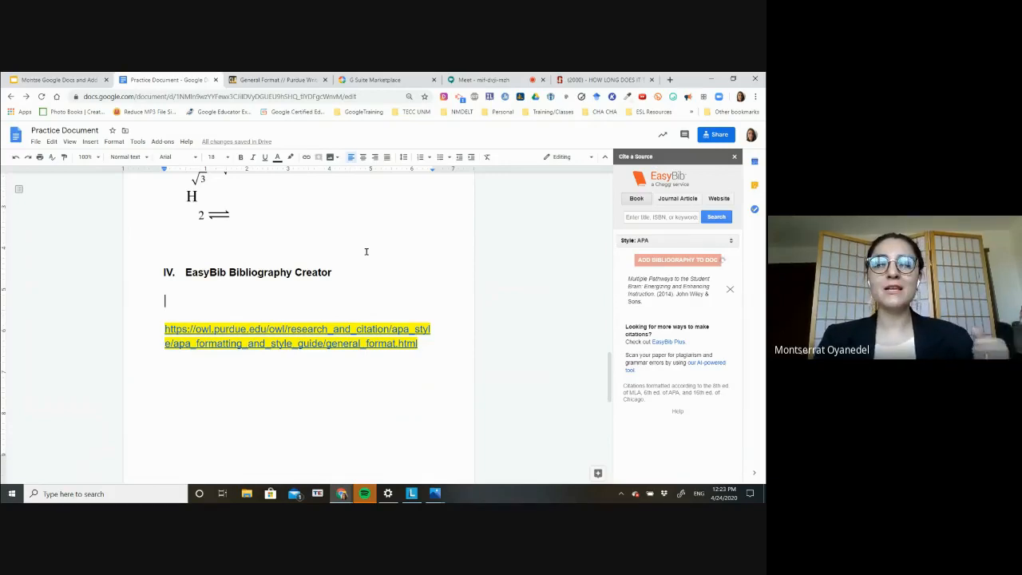
pyautogui.click(57, 77)
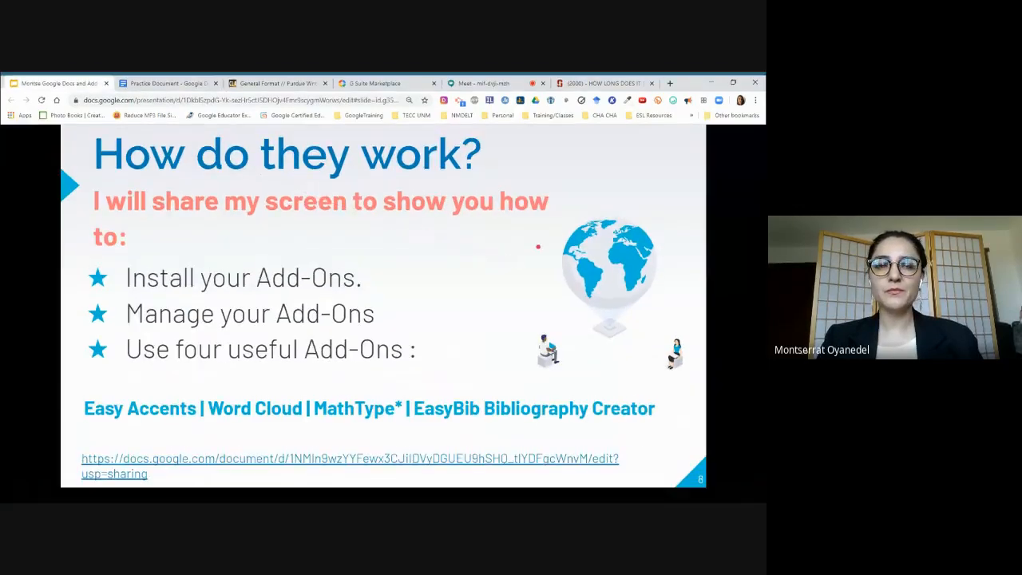
pyautogui.click(540, 249)
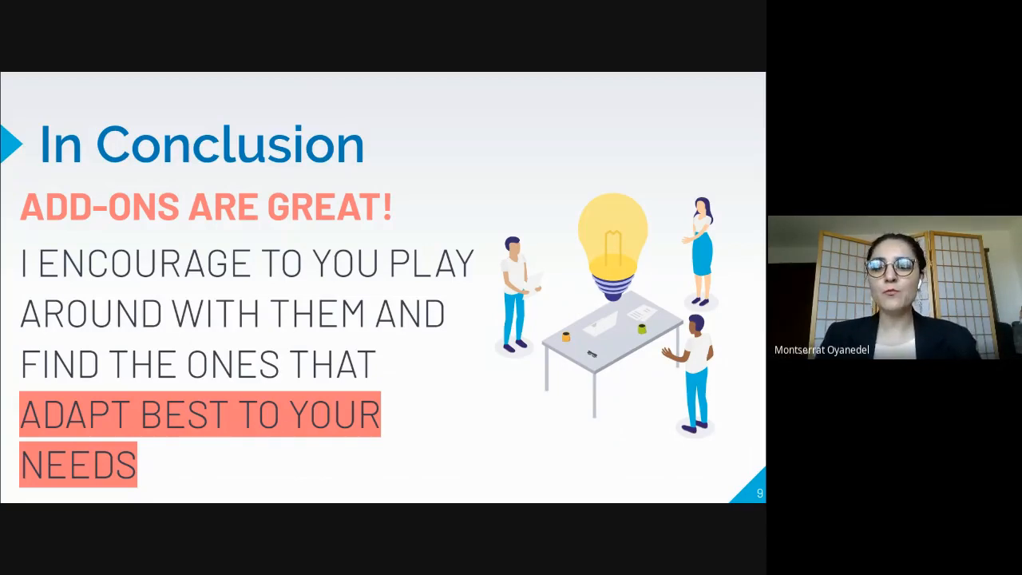
pyautogui.press('Right')
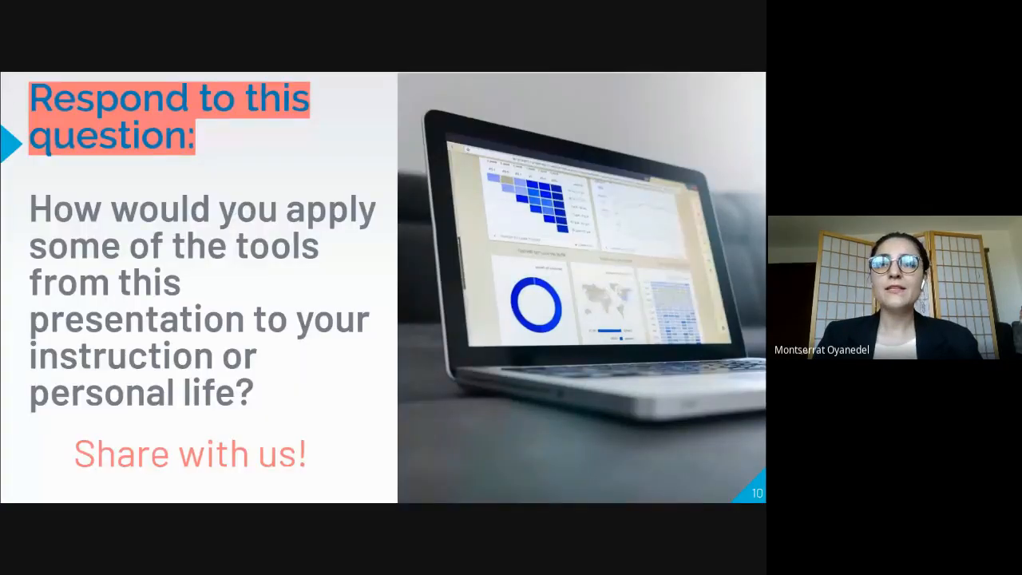